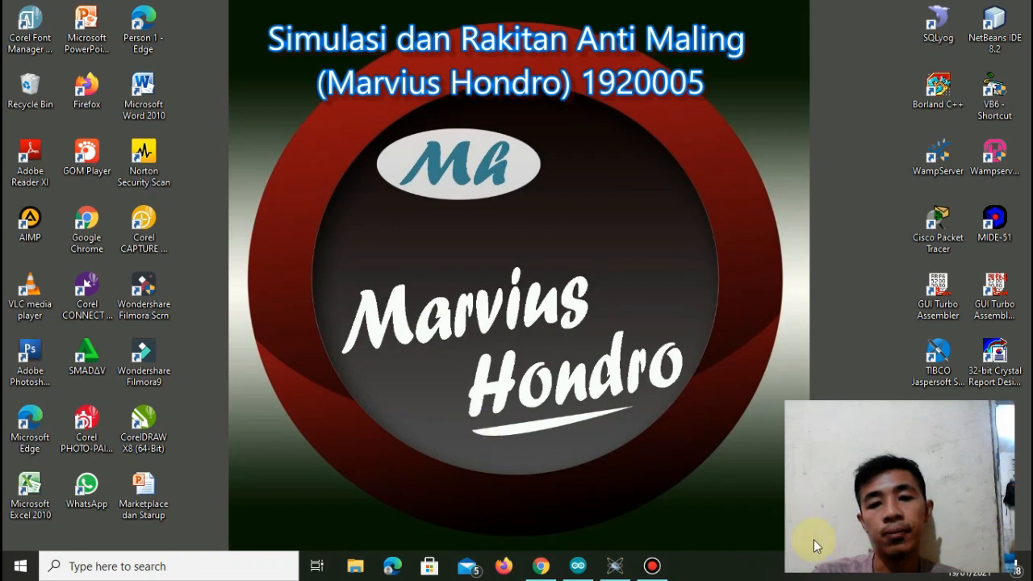
# Switch to the SIMULASI PIR SENSOR project in Proteus, search the device library for "arduino" and add ARDUINO UNO to the device list.
pyautogui.moveTo(615, 571)
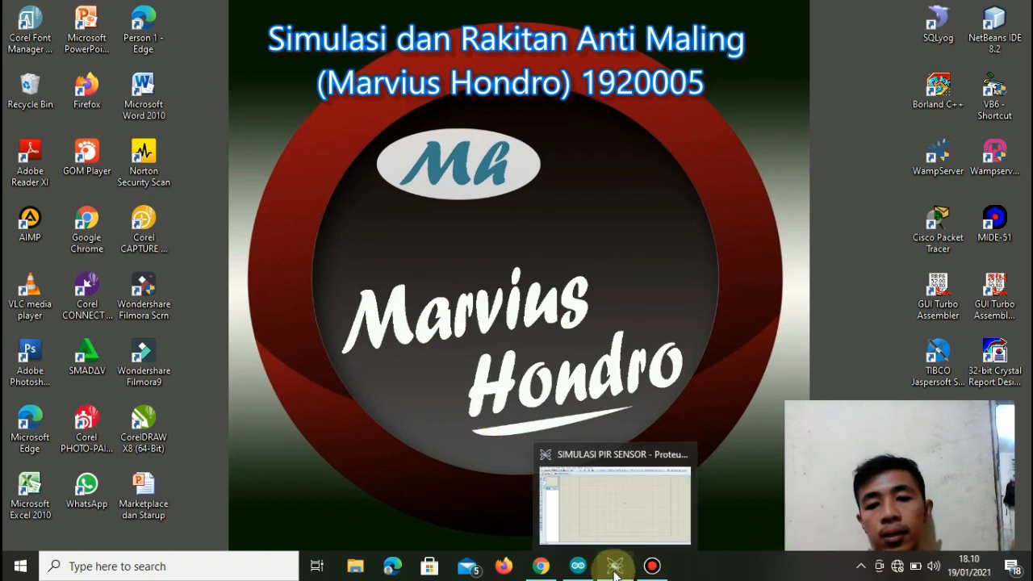
pyautogui.click(615, 569)
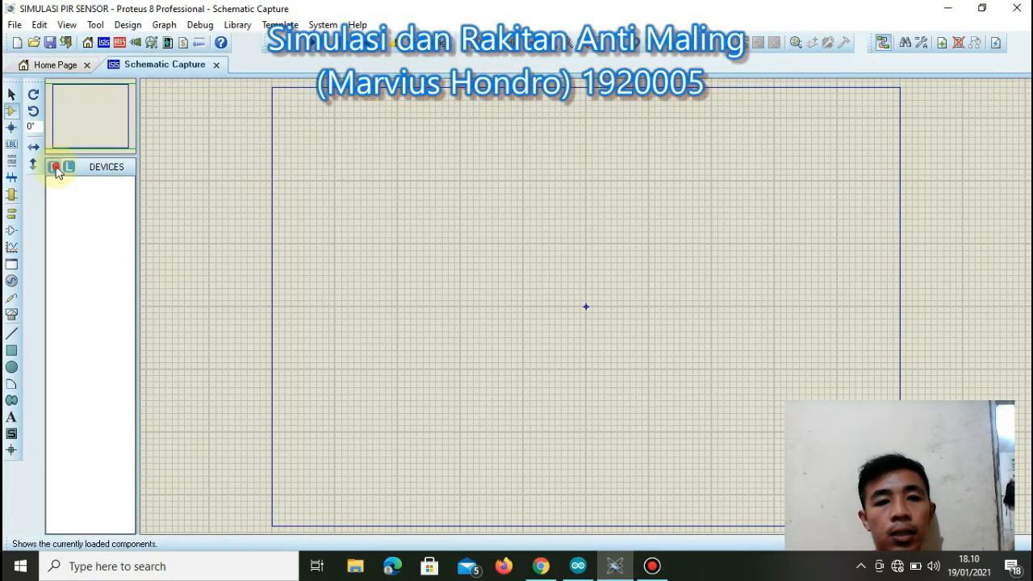
pyautogui.click(54, 167)
pyautogui.write('ardui')
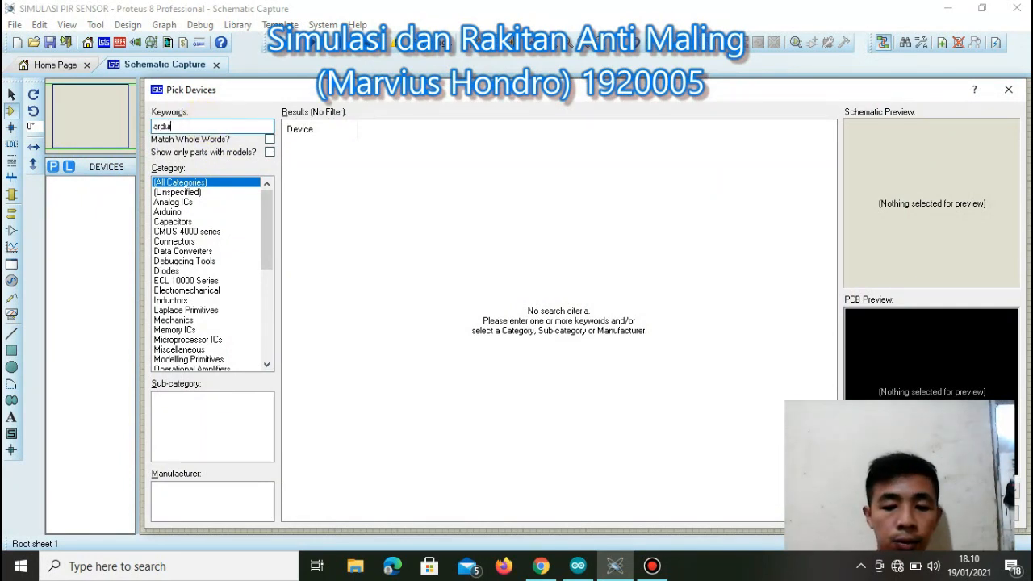
pyautogui.write('no')
pyautogui.click(341, 211)
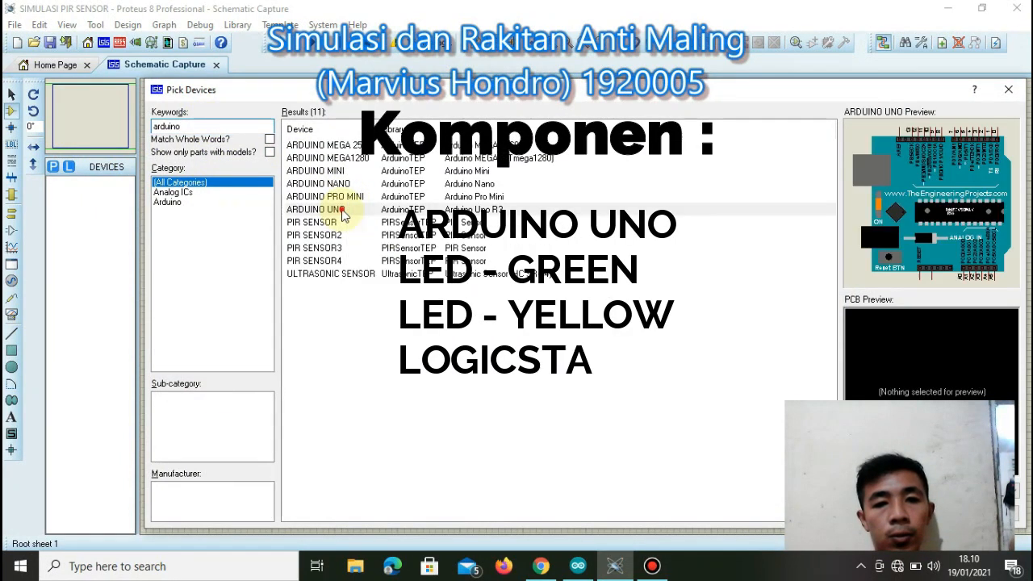
pyautogui.doubleClick(341, 211)
# Search the device library for "led" and add LED-YELLOW and LED-GREEN to the device list.
pyautogui.moveTo(212, 127); pyautogui.dragTo(134, 127)
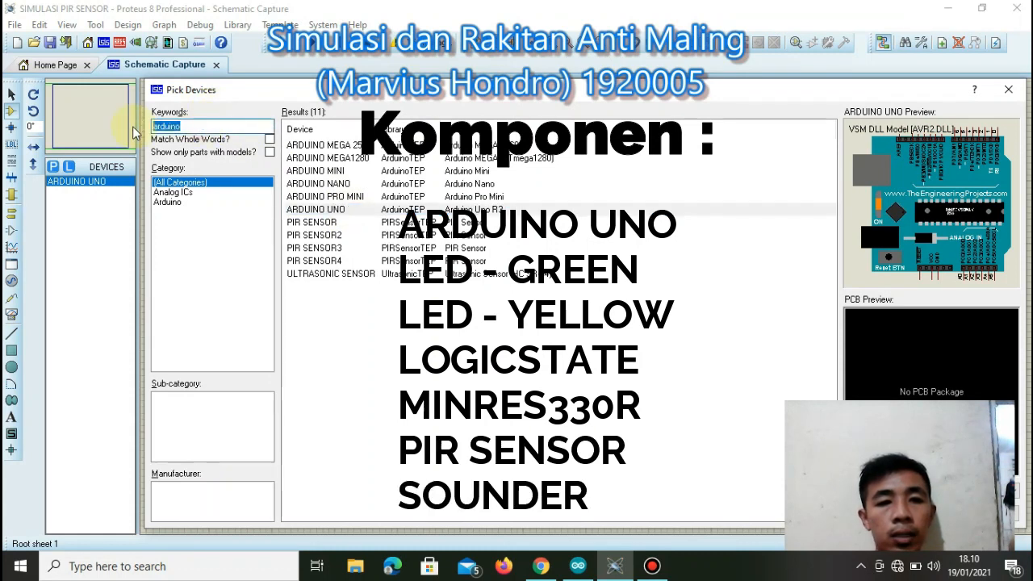
pyautogui.write('led')
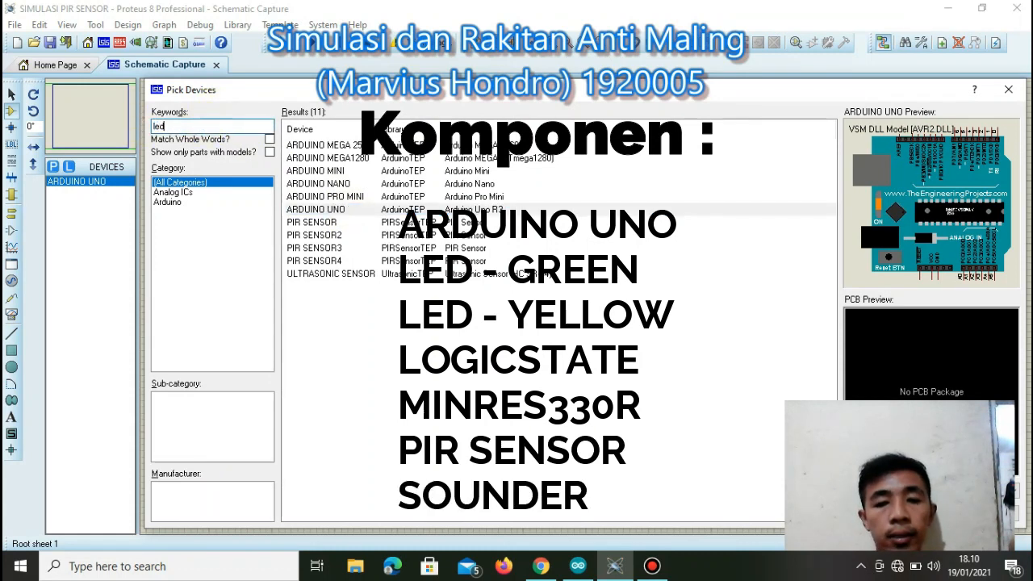
pyautogui.moveTo(833, 200); pyautogui.dragTo(828, 268)
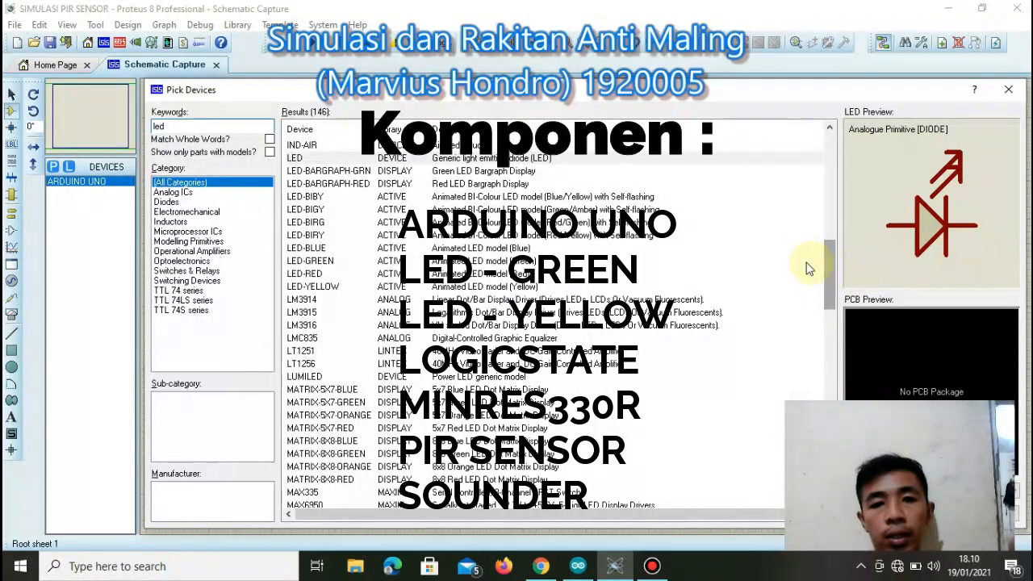
pyautogui.doubleClick(315, 286)
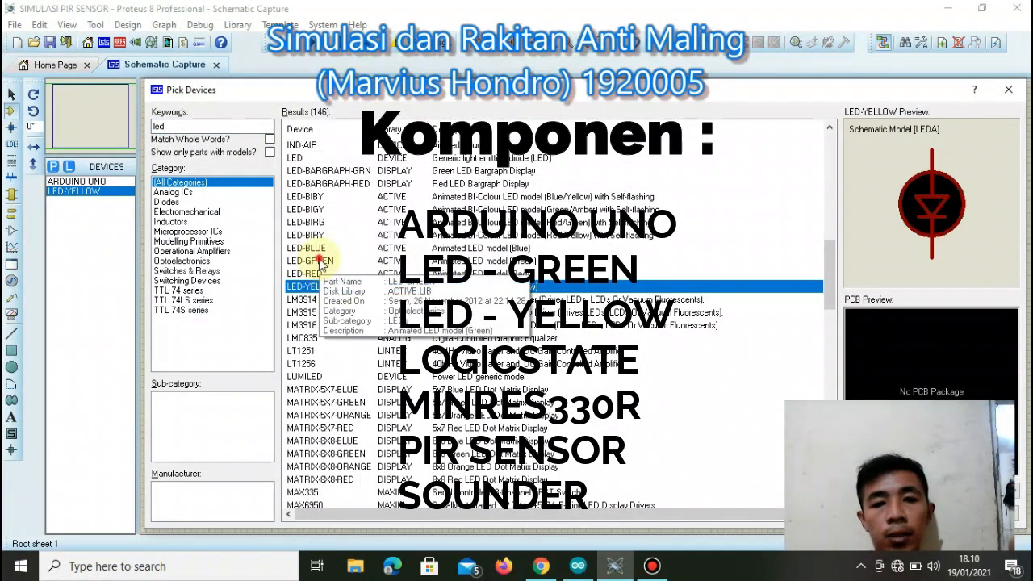
pyautogui.doubleClick(312, 260)
# Search the device library for "minres330r" and add the MINRES330R resistor to the device list.
pyautogui.moveTo(216, 127); pyautogui.dragTo(148, 128)
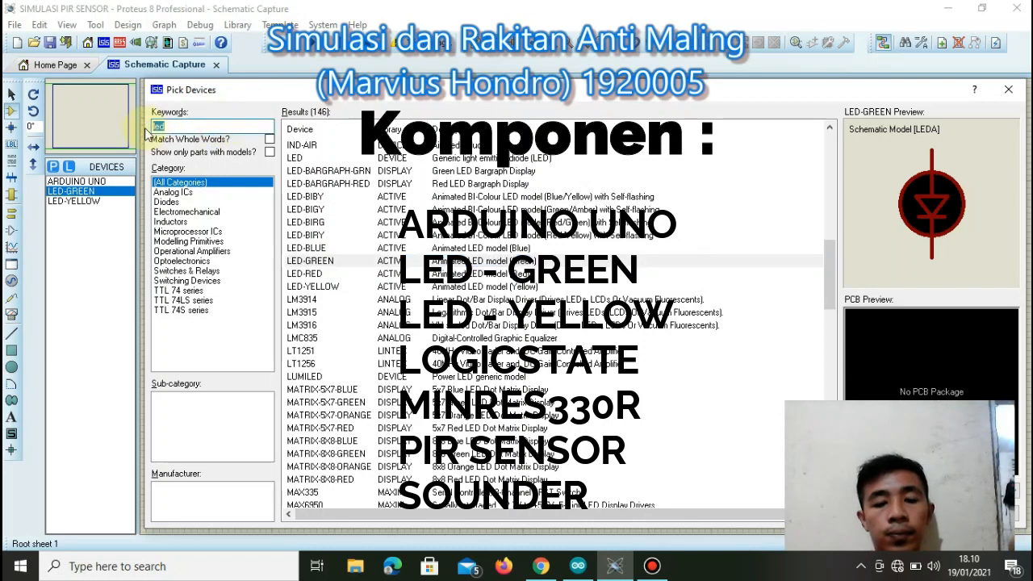
pyautogui.write('minres')
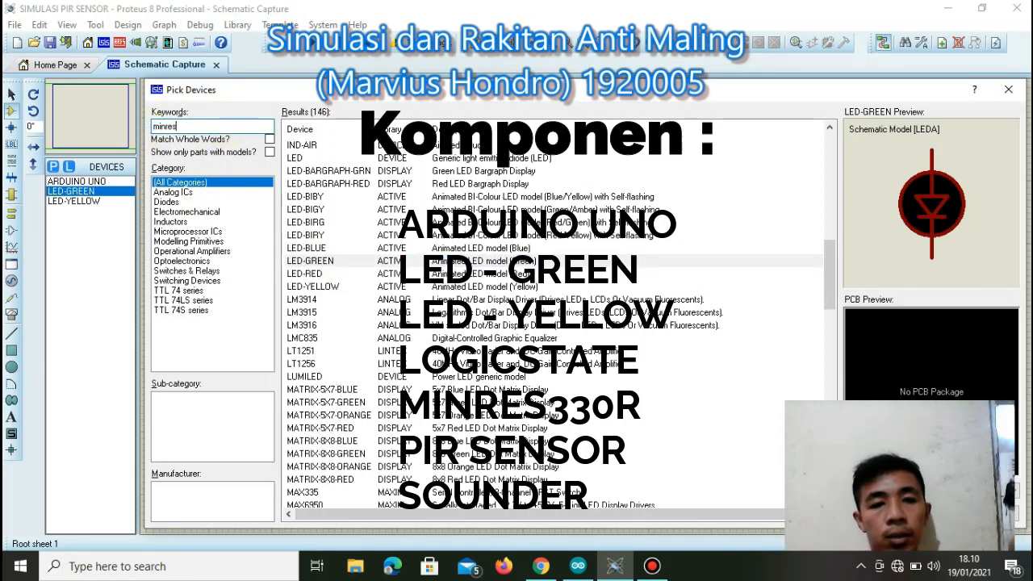
pyautogui.write('330r')
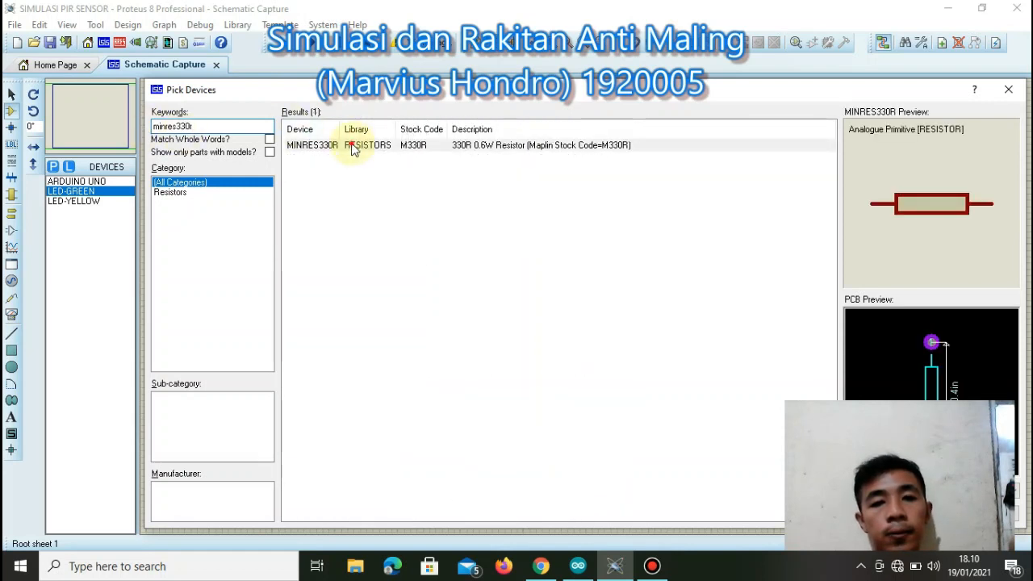
pyautogui.doubleClick(353, 145)
# Search the device library for "sensor", replace the keyword with "pir", and add PIR SENSOR to the device list.
pyautogui.doubleClick(208, 126)
pyautogui.write('se')
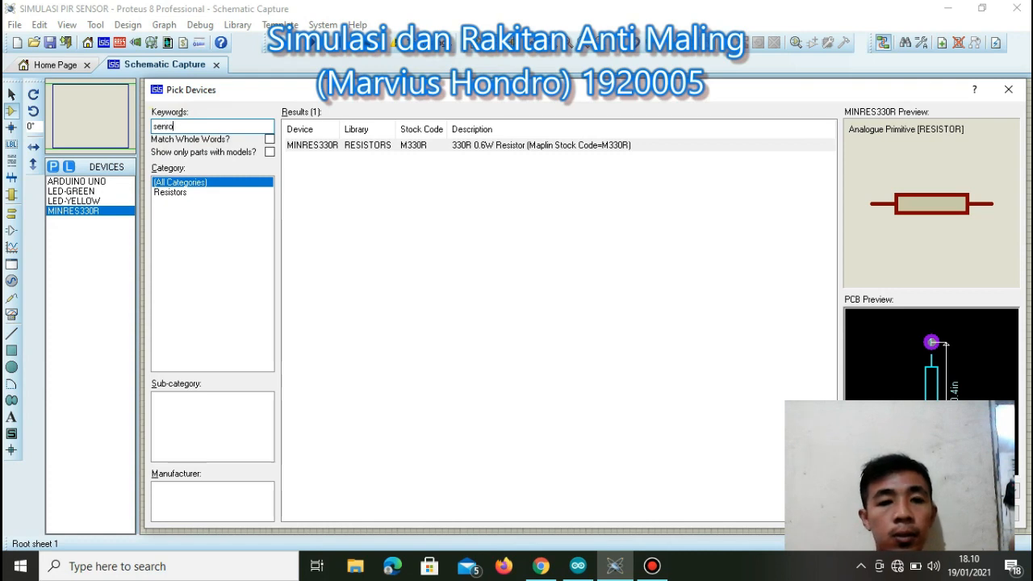
pyautogui.write('nsor')
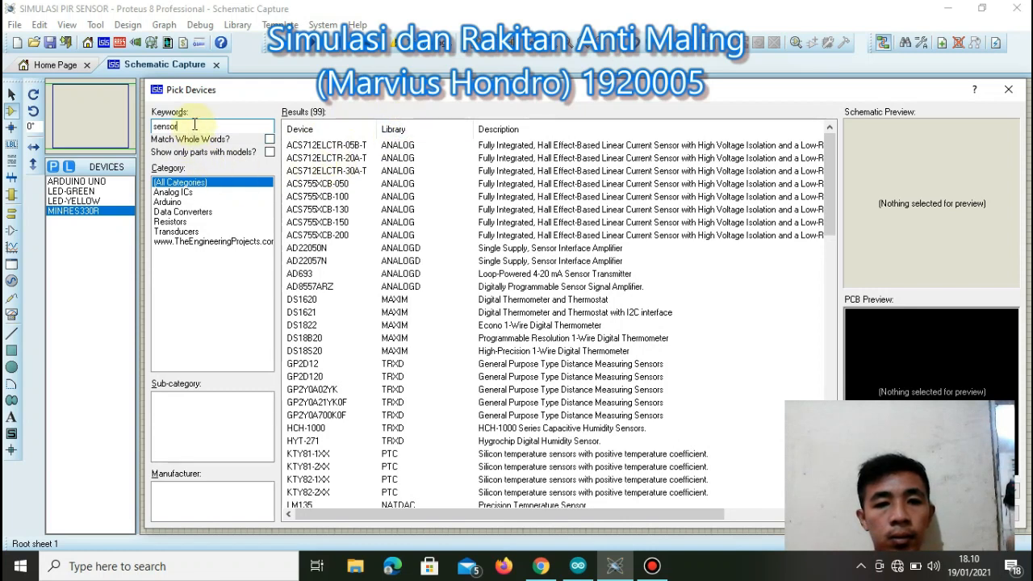
pyautogui.press('BackSpace')
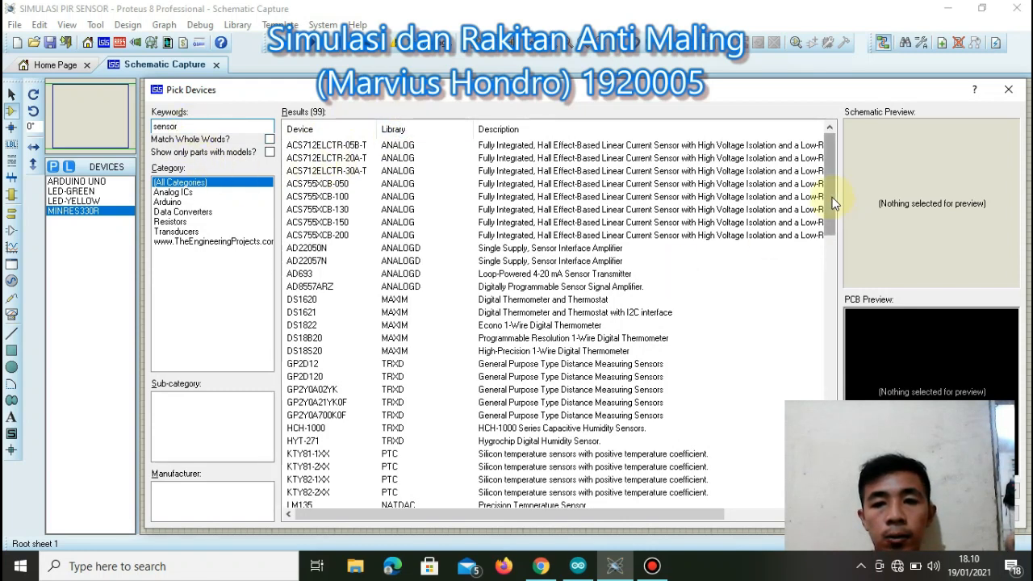
pyautogui.press('BackSpace')
pyautogui.press('BackSpace')
pyautogui.press('BackSpace')
pyautogui.press('BackSpace')
pyautogui.press('BackSpace')
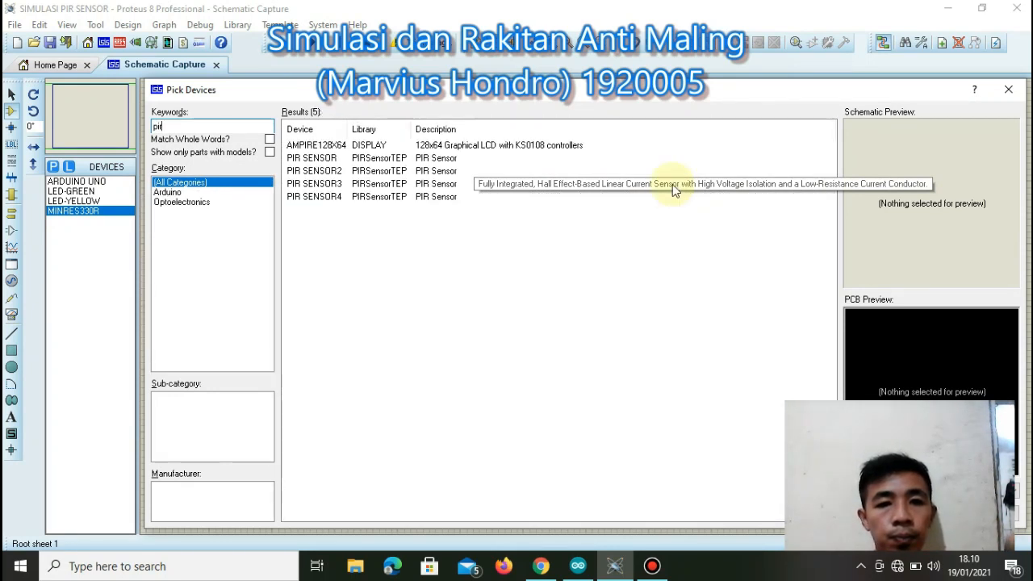
pyautogui.doubleClick(396, 159)
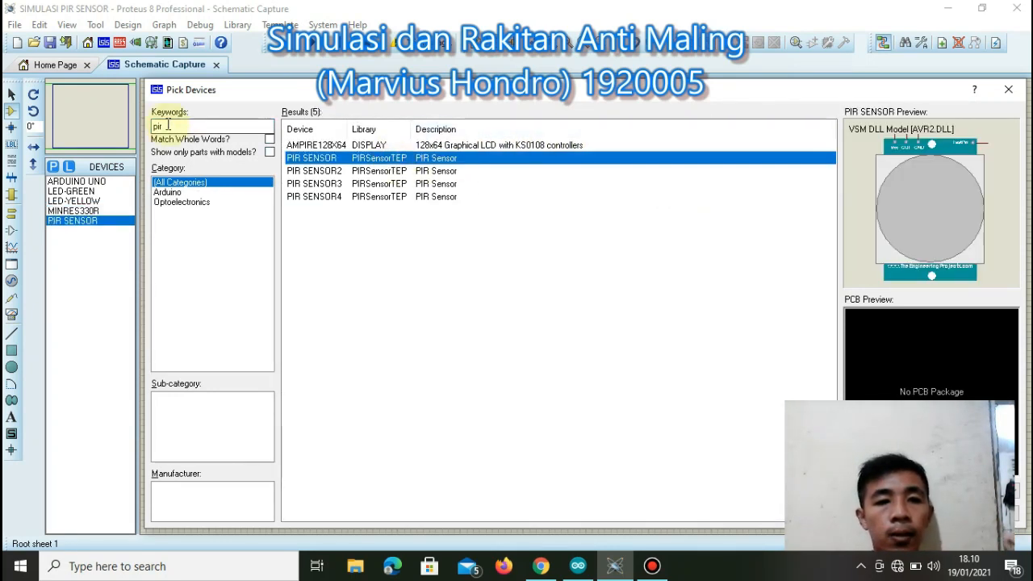
# Search the device library for "sound" and add the active SOUNDER model to the device list.
pyautogui.write('soun')
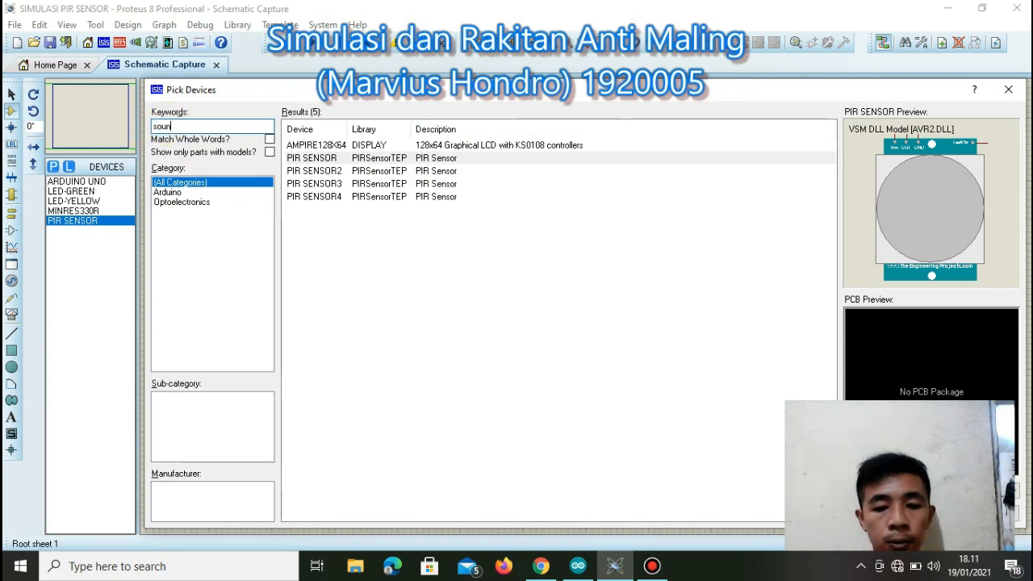
pyautogui.write('d')
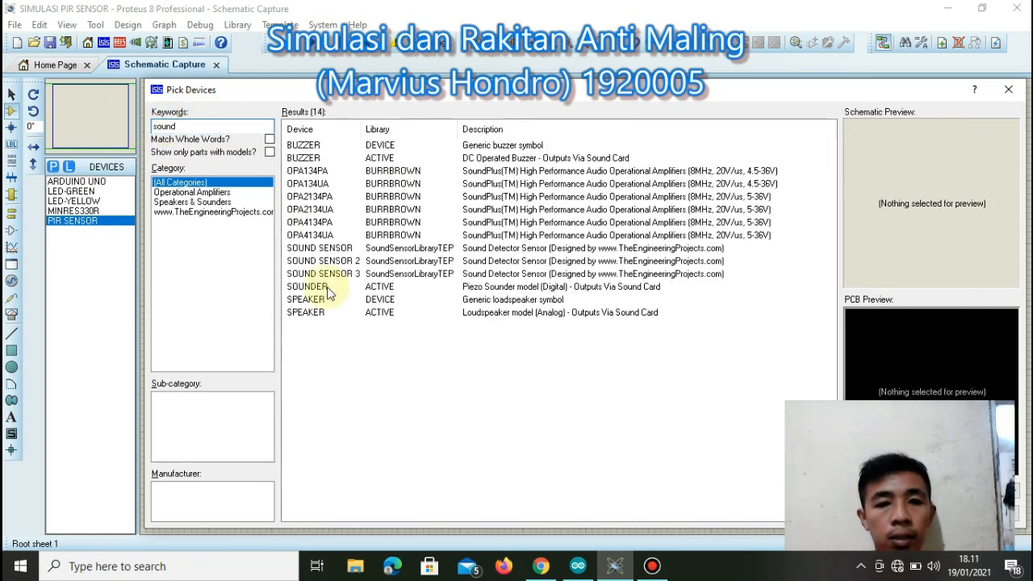
pyautogui.doubleClick(363, 289)
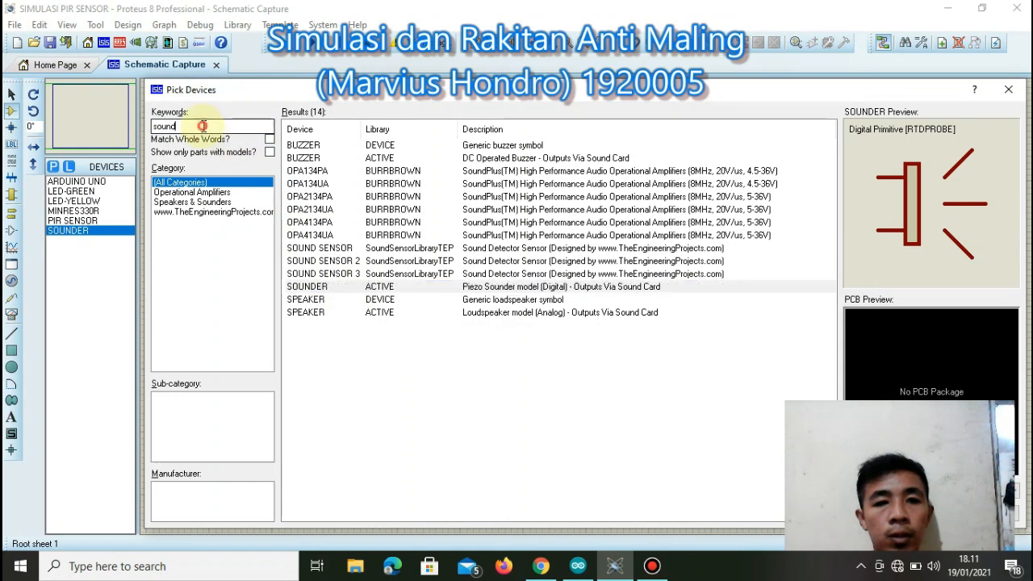
# Search the device library for "logicstate", add LOGICSTATE to the device list, and close the device picker.
pyautogui.write('lo')
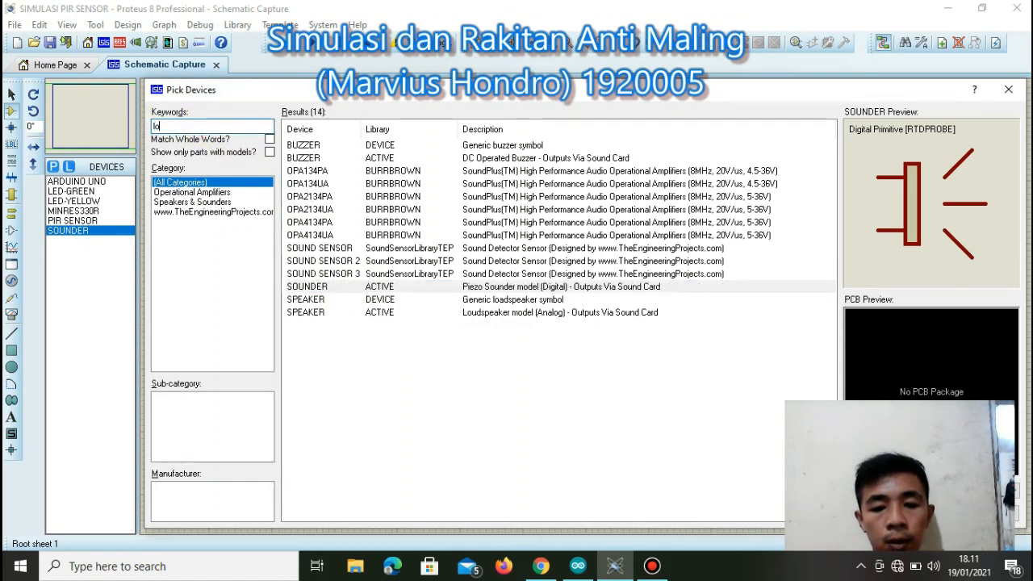
pyautogui.write('gicstat')
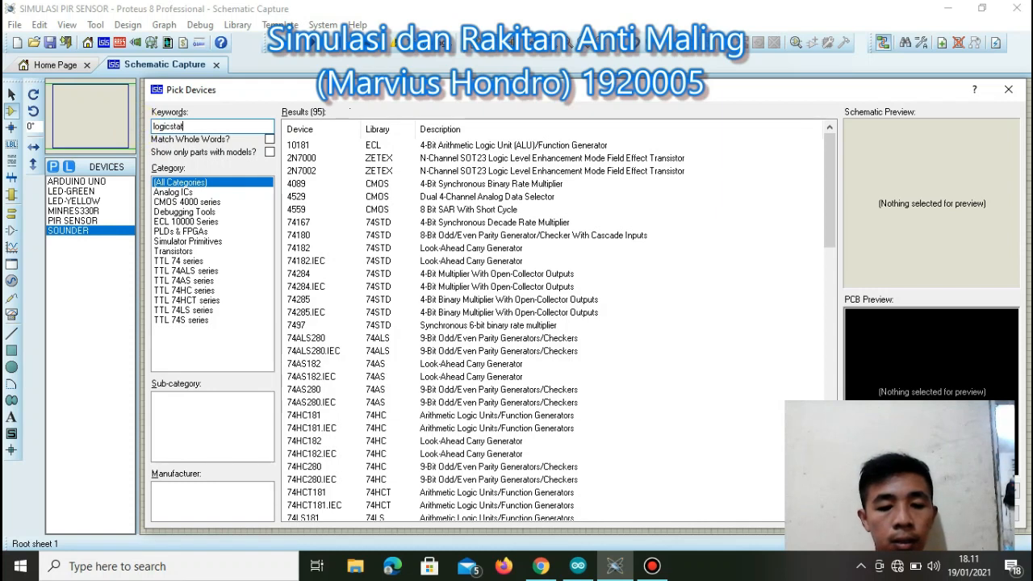
pyautogui.write('e')
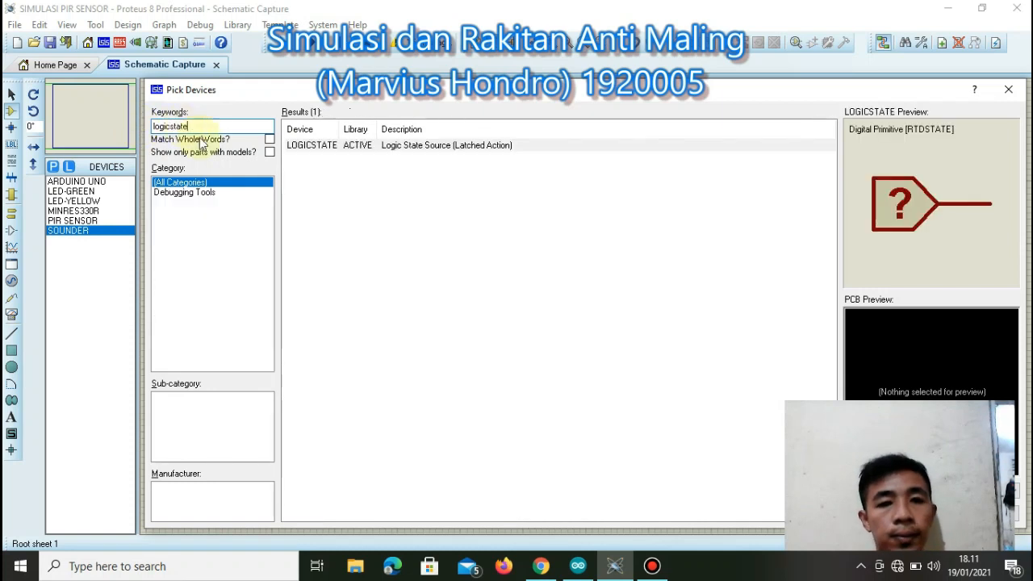
pyautogui.doubleClick(352, 147)
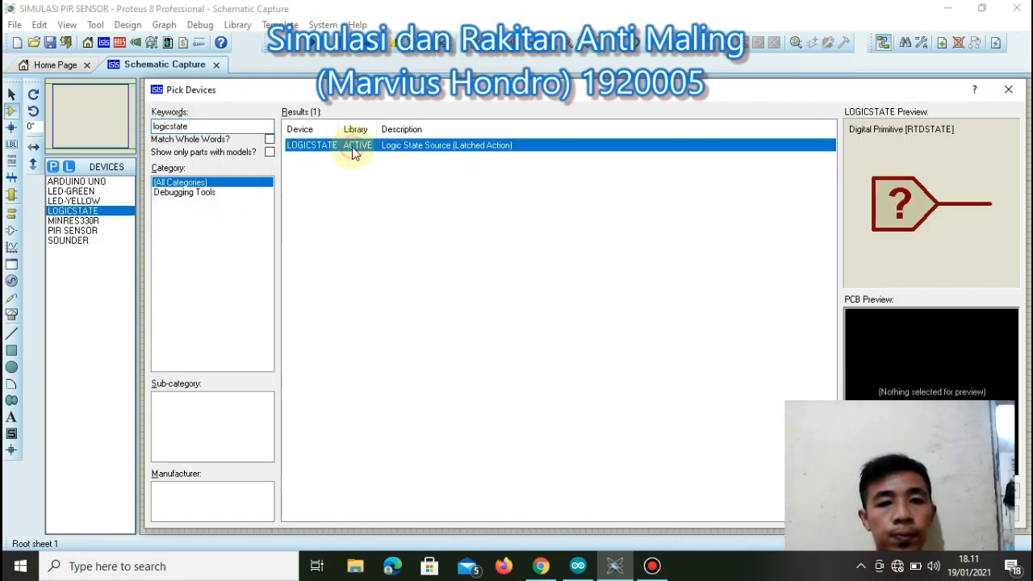
pyautogui.click(1016, 91)
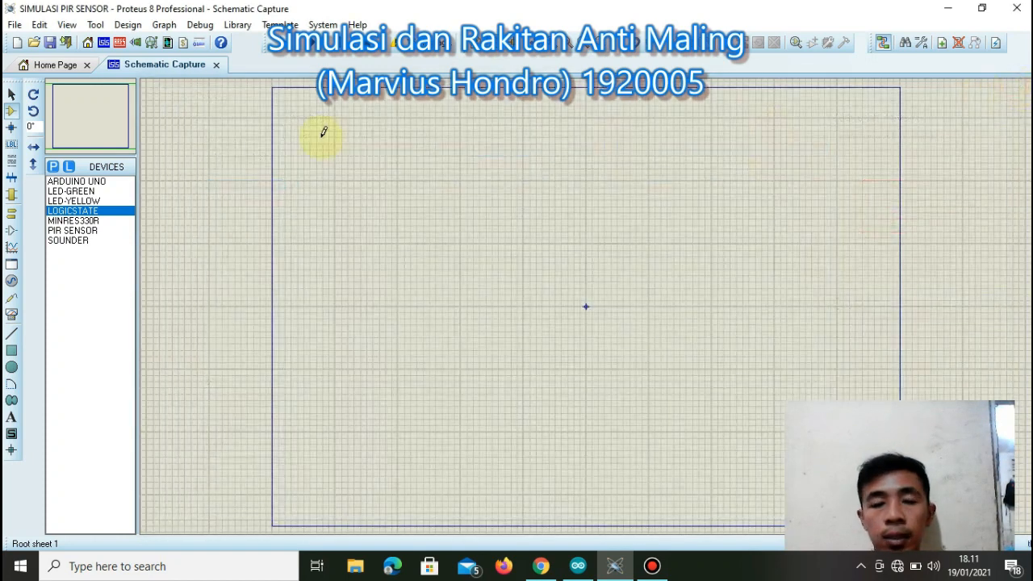
# Place the ARDUINO UNO, rotated to 270°, inside the sheet near its left border.
pyautogui.click(79, 182)
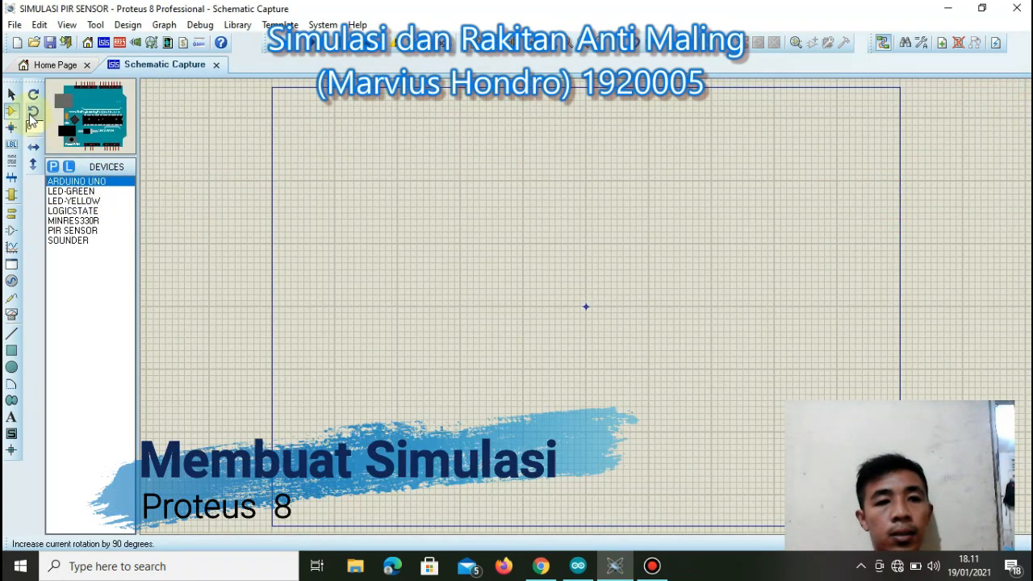
pyautogui.click(33, 113)
pyautogui.click(33, 113)
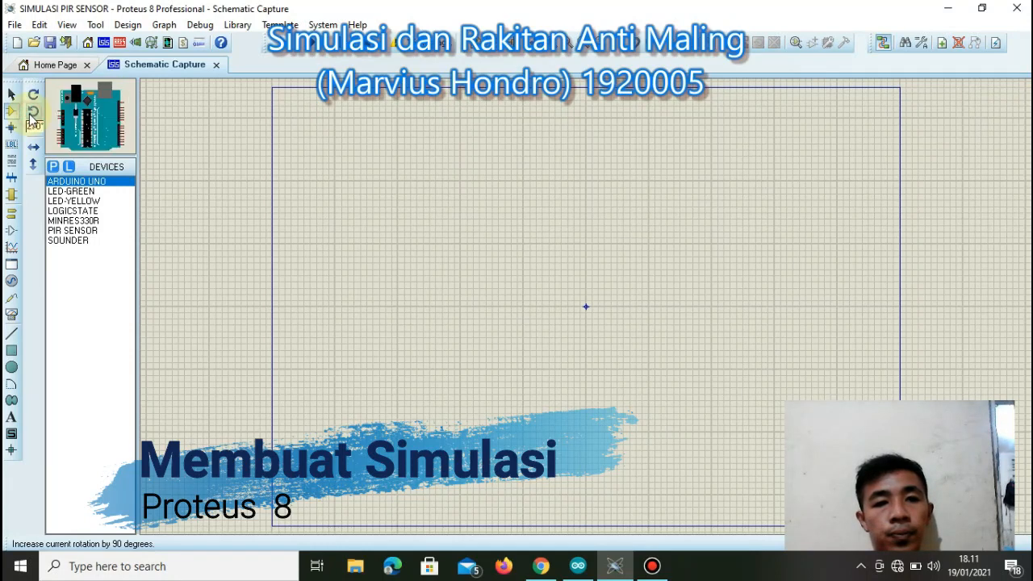
pyautogui.click(352, 260)
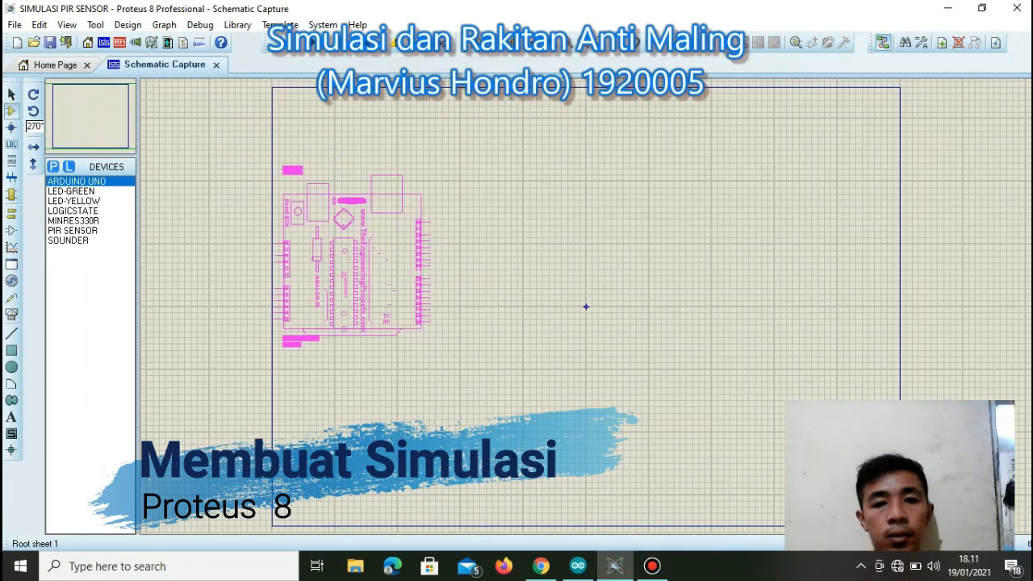
pyautogui.click(346, 266)
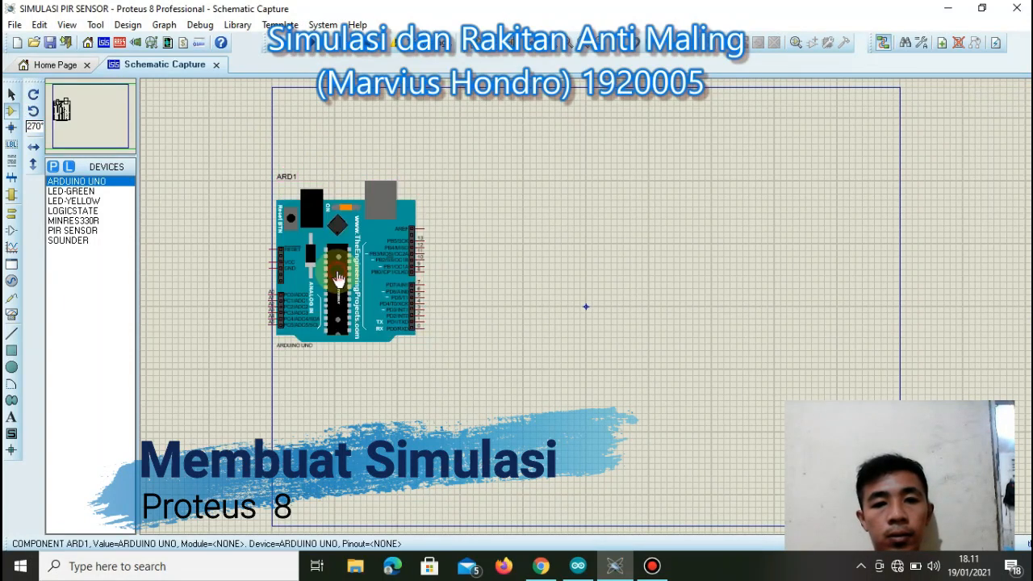
# Place two horizontal MINRES330R resistors at 0° rotation, one below the other, to the right of the Arduino.
pyautogui.click(81, 221)
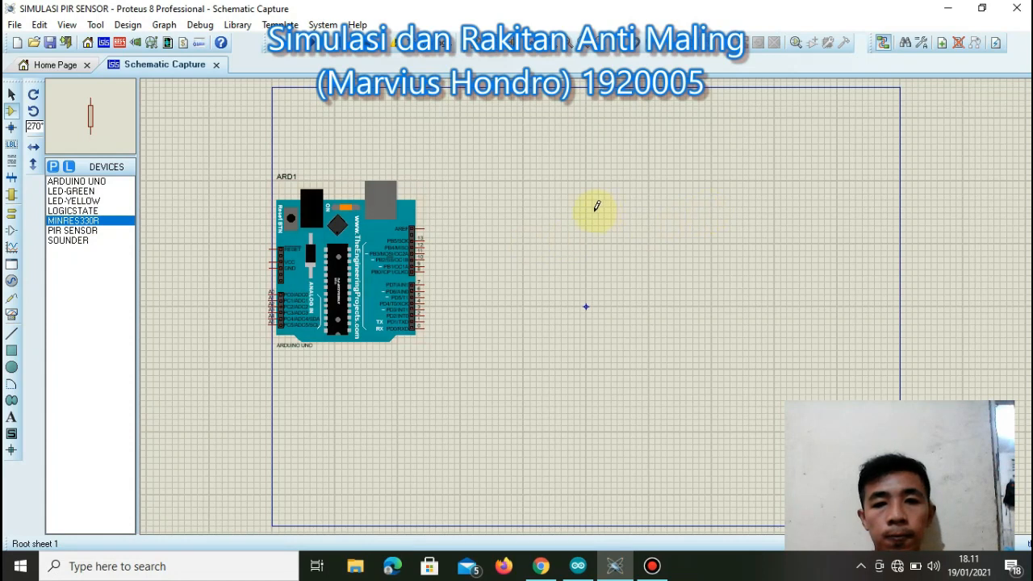
pyautogui.click(32, 111)
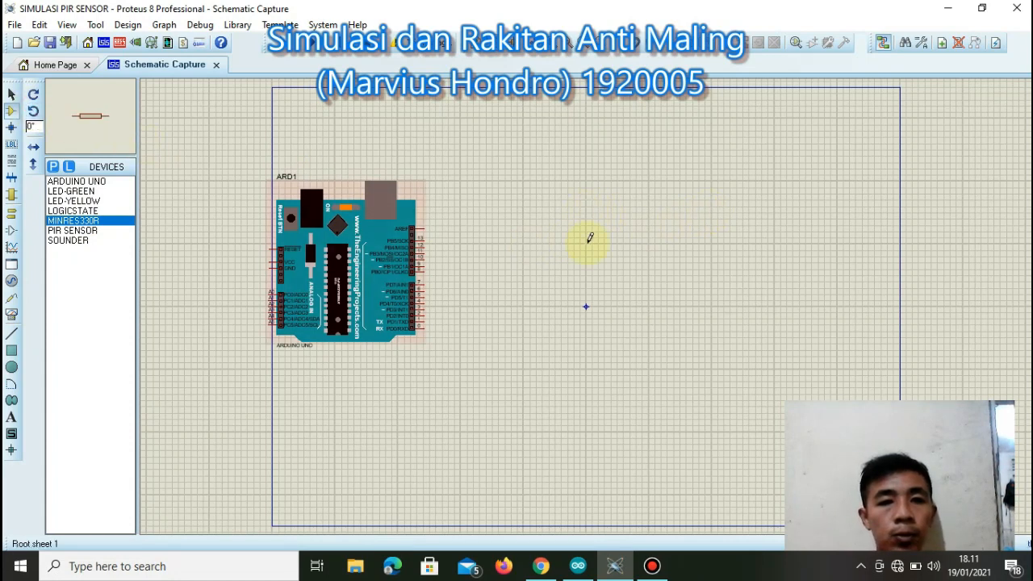
pyautogui.click(570, 222)
pyautogui.click(570, 224)
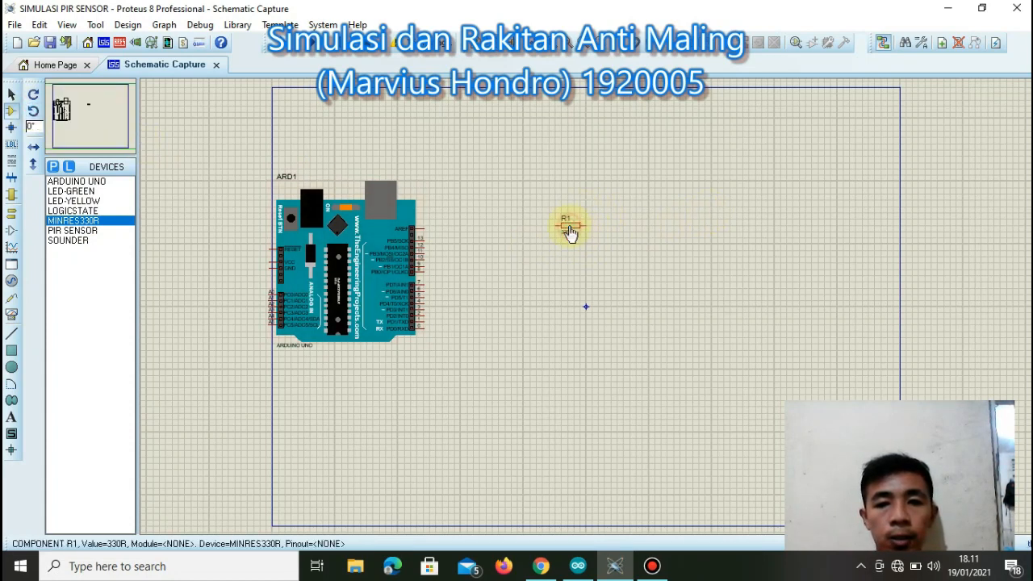
pyautogui.click(567, 255)
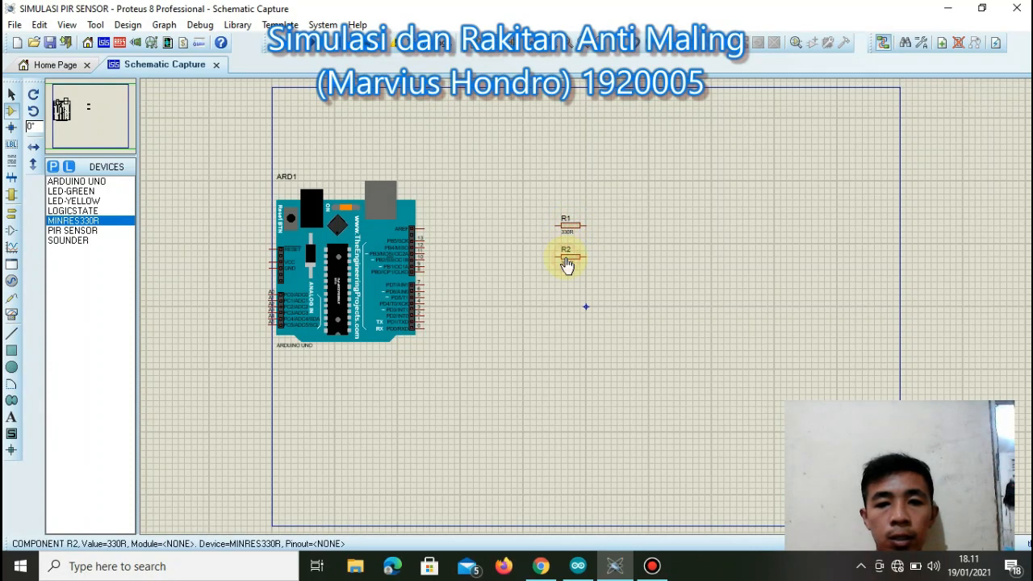
# Place an LED-YELLOW rotated to 90° to the right of resistor R1, level with it.
pyautogui.click(84, 202)
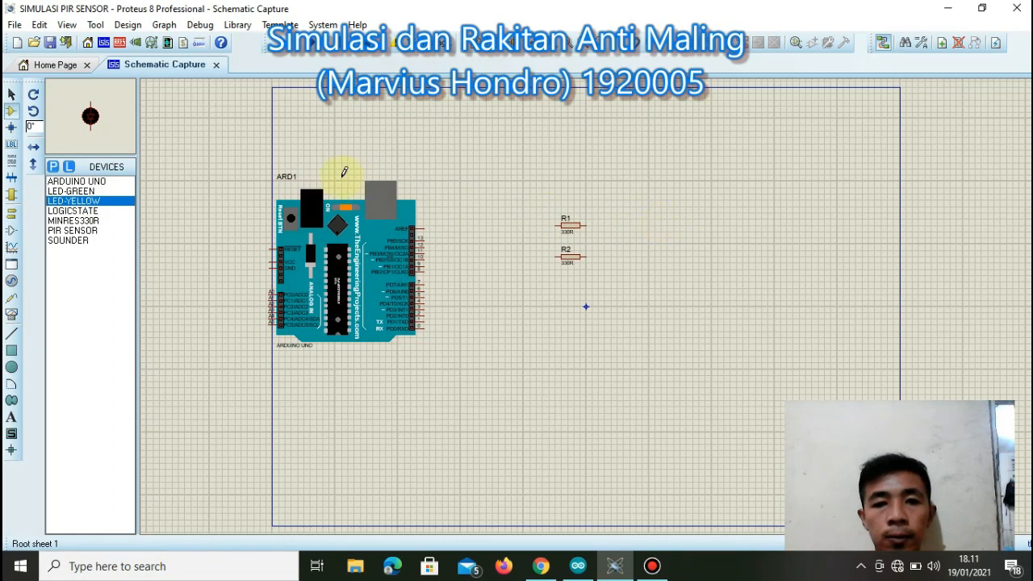
pyautogui.click(33, 113)
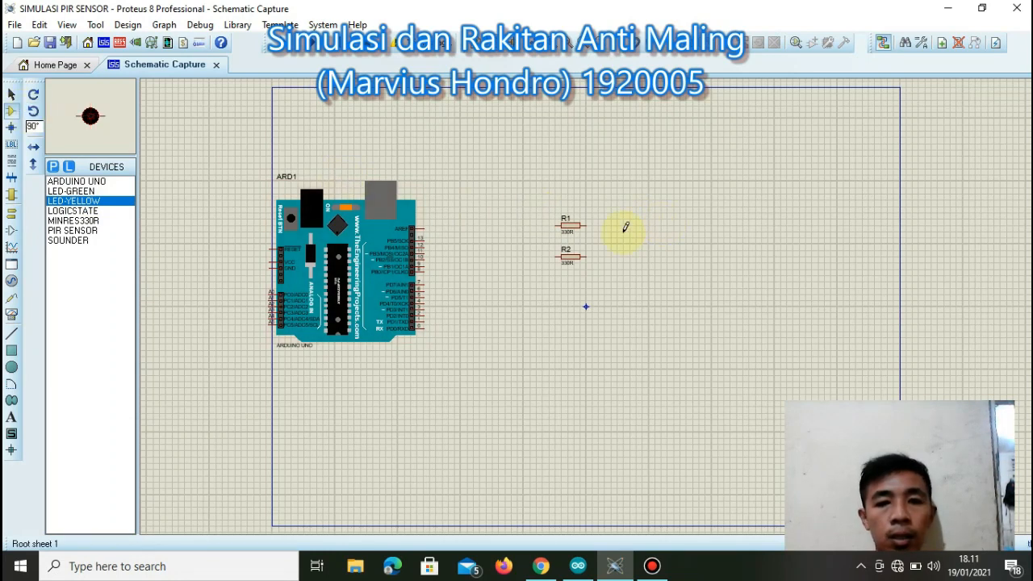
pyautogui.click(667, 223)
pyautogui.click(667, 223)
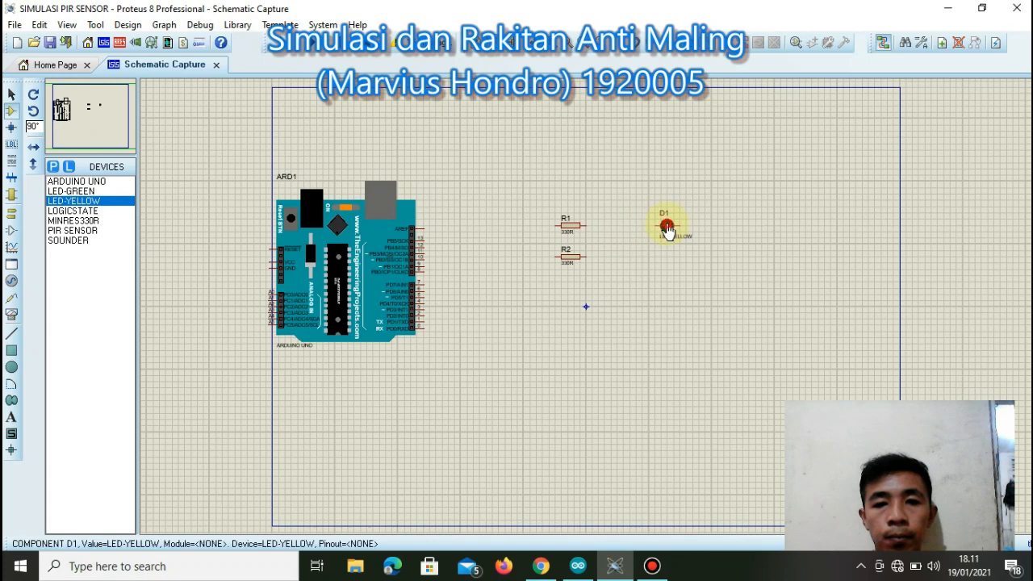
# Place an LED-GREEN rotated to 90° below the yellow LED, level with resistor R2.
pyautogui.click(81, 192)
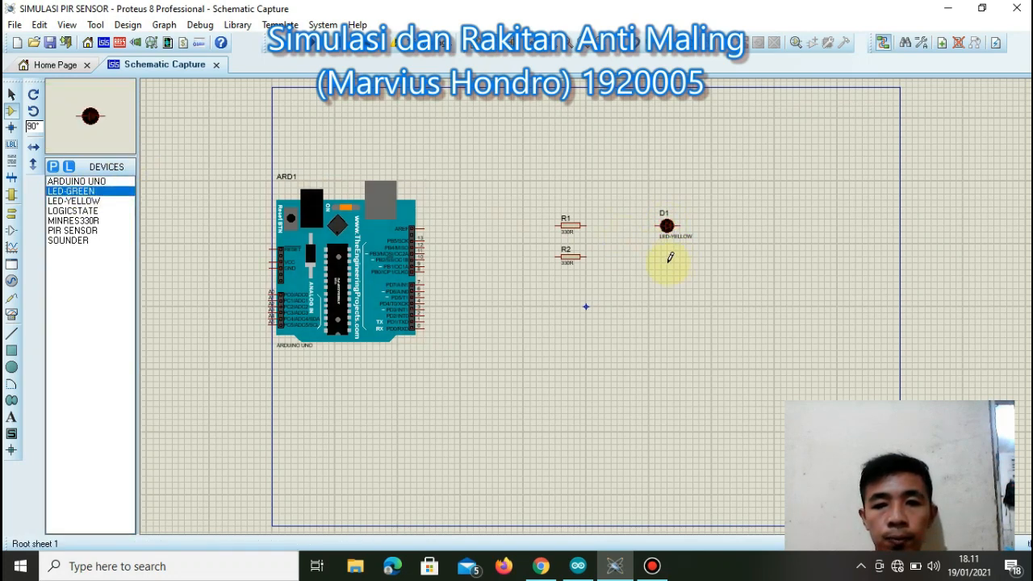
pyautogui.click(669, 255)
pyautogui.click(667, 257)
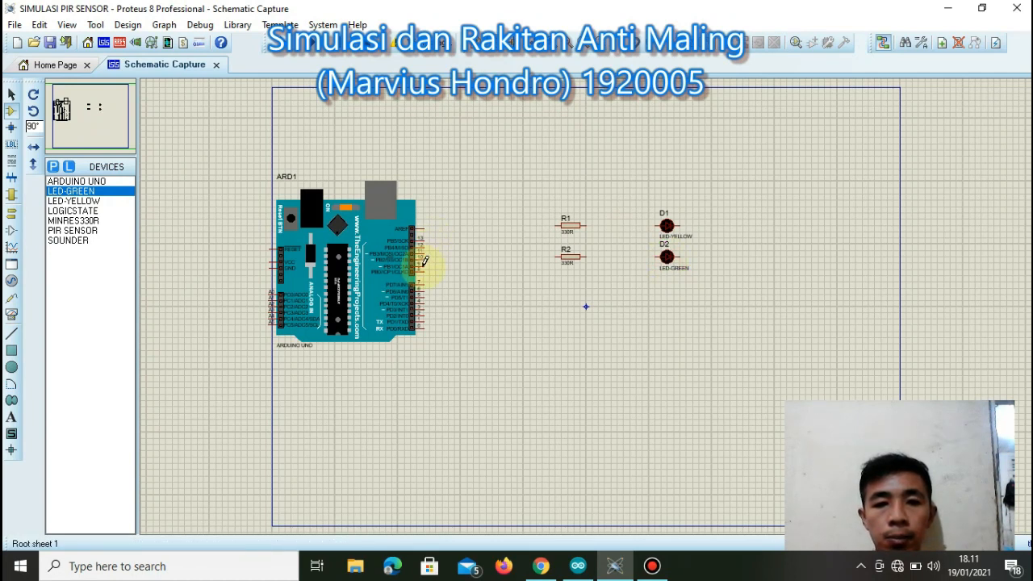
# Wire Arduino pin 9 to the near end of resistor R1 and Arduino pin 8 to the near end of R2.
pyautogui.click(11, 94)
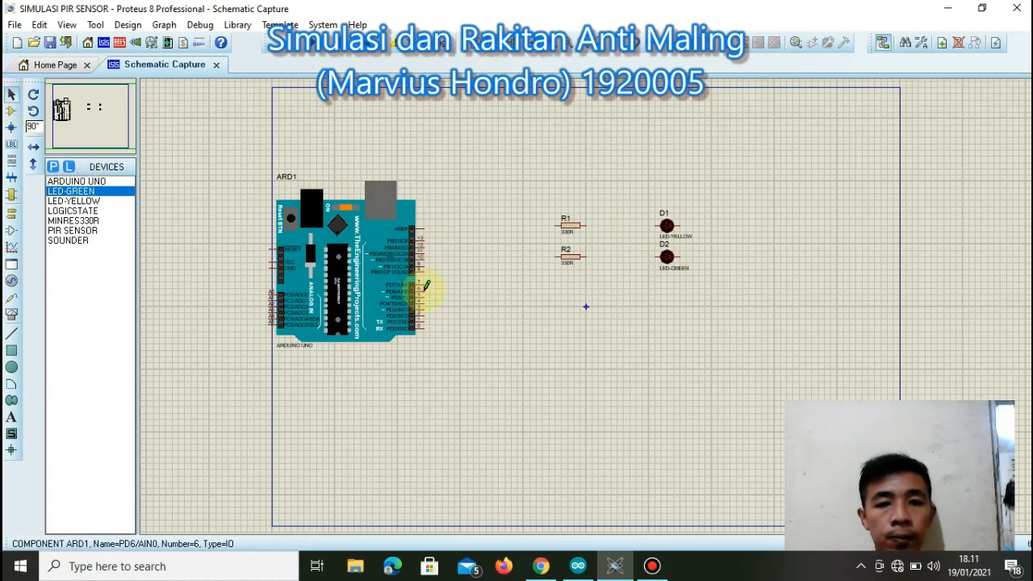
pyautogui.click(424, 264)
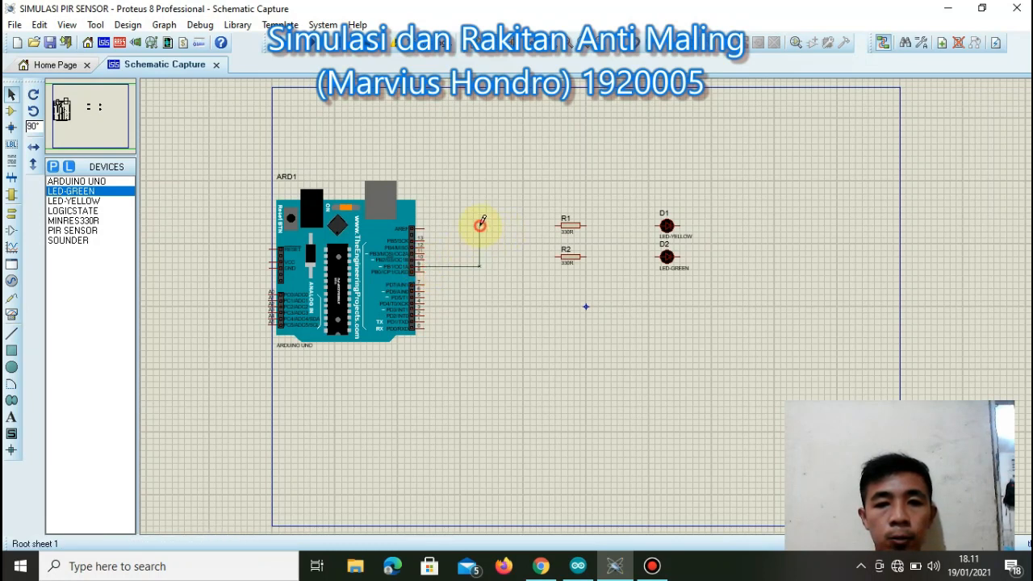
pyautogui.click(558, 225)
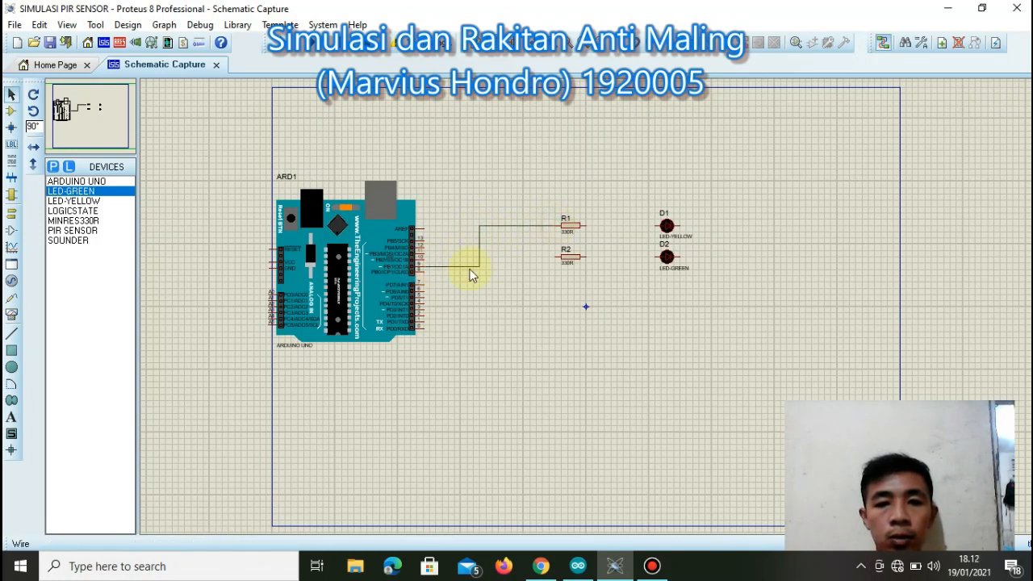
pyautogui.click(423, 271)
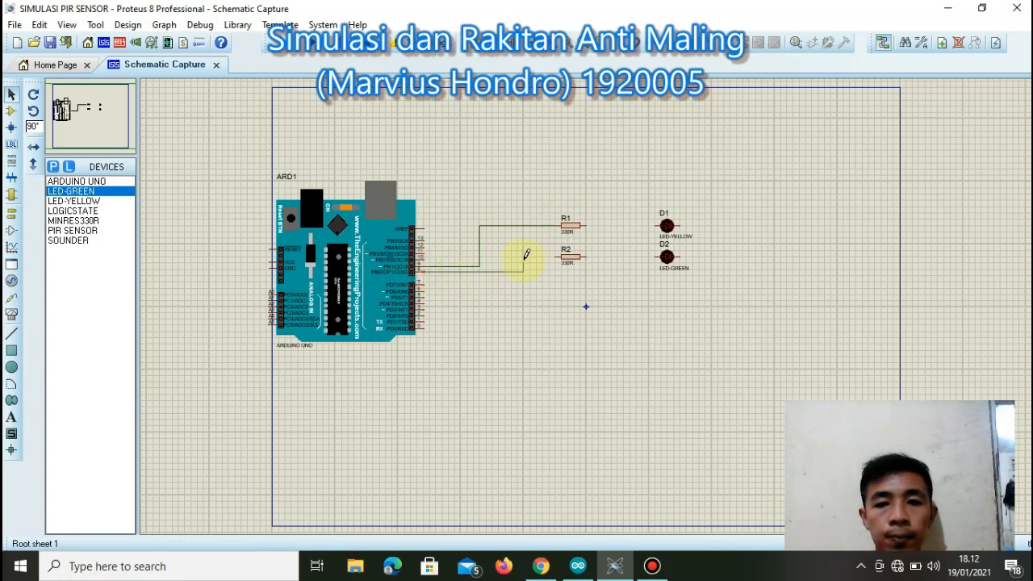
pyautogui.click(560, 256)
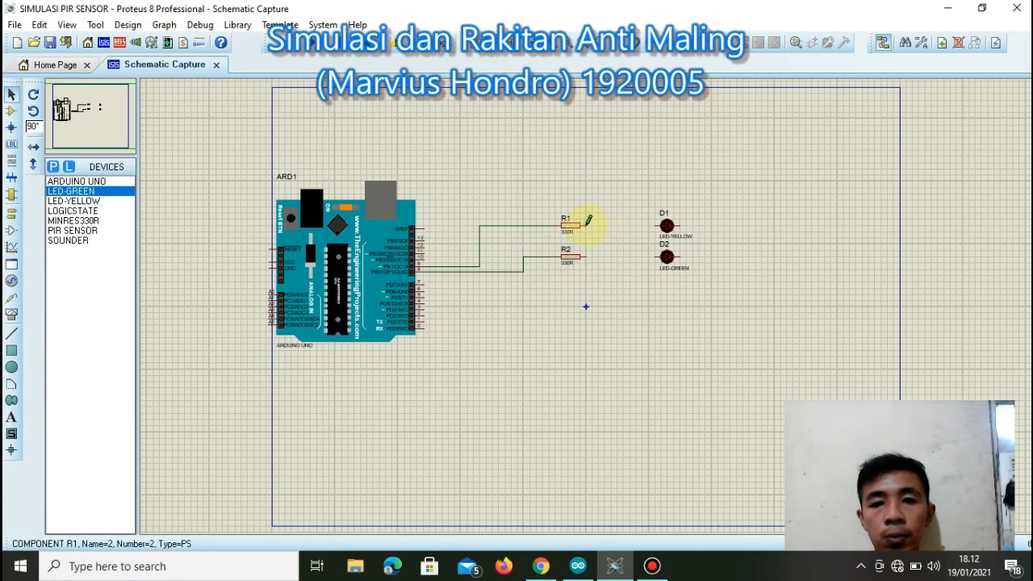
# Wire the free end of R1 to the anode of D1 and the free end of R2 to the anode of D2.
pyautogui.click(589, 222)
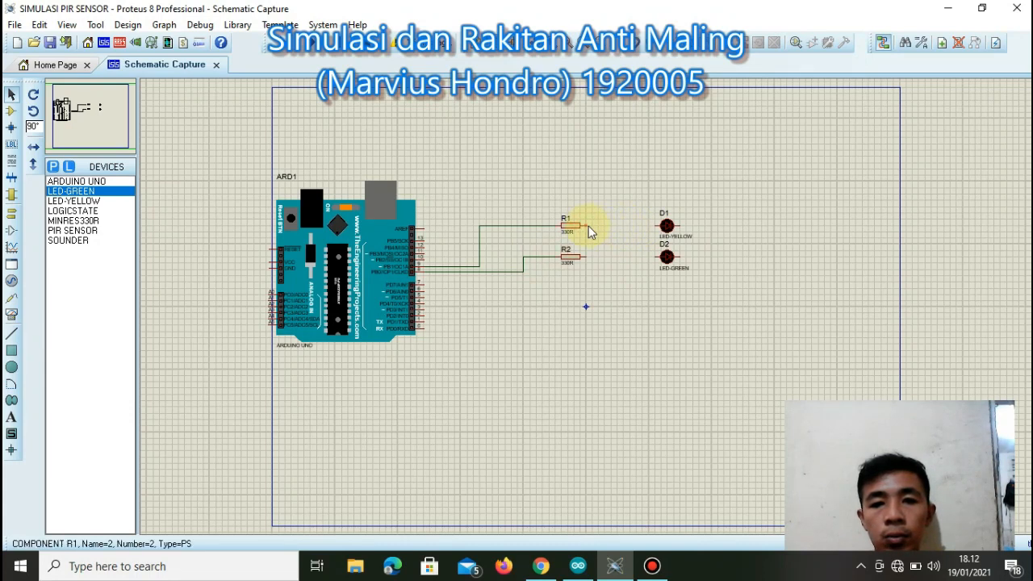
pyautogui.click(656, 226)
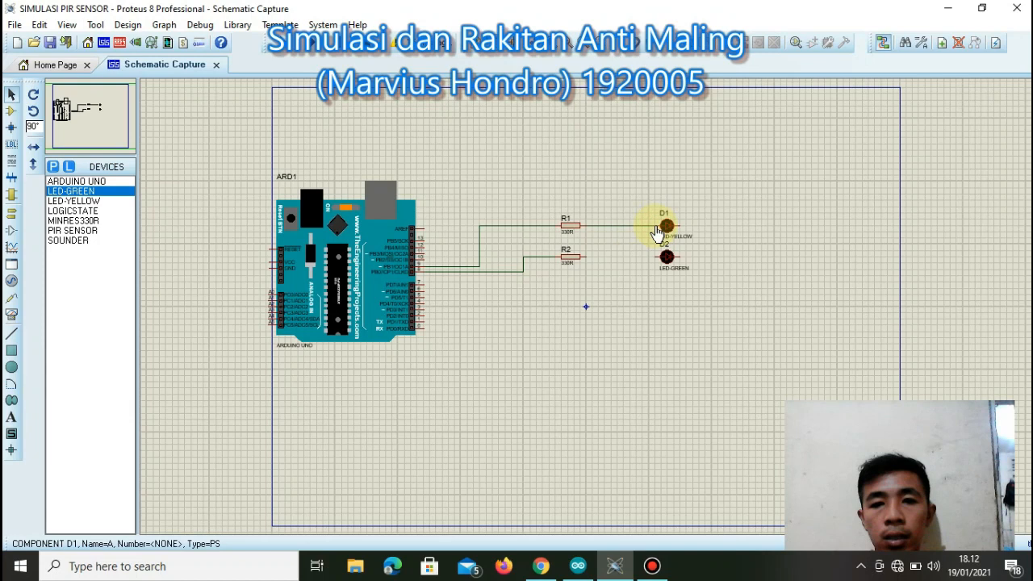
pyautogui.click(586, 257)
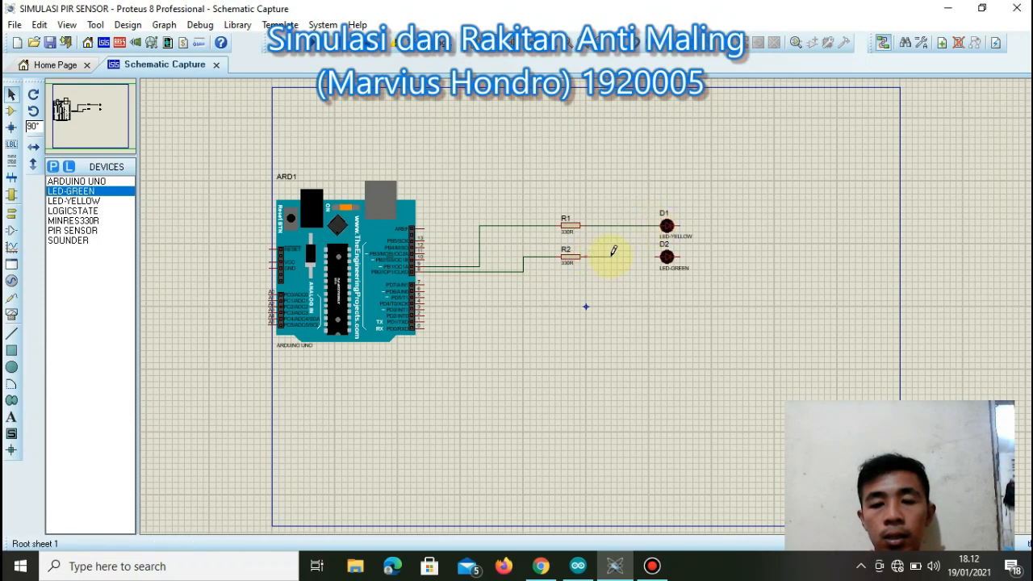
pyautogui.click(657, 256)
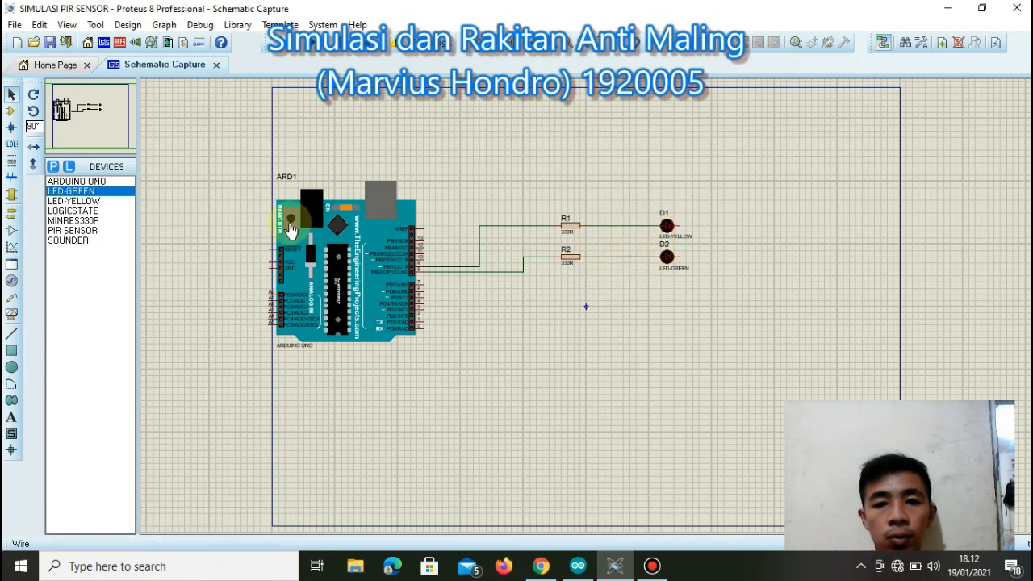
# Place a GROUND terminal beyond the LEDs and wire the cathodes of D1 and D2 to it.
pyautogui.click(11, 215)
pyautogui.click(64, 230)
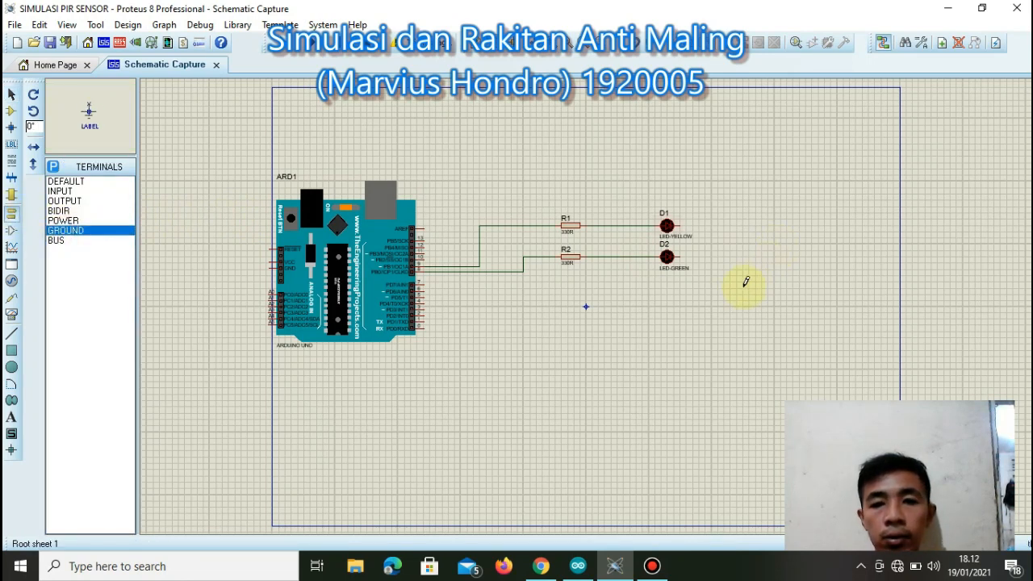
pyautogui.click(743, 274)
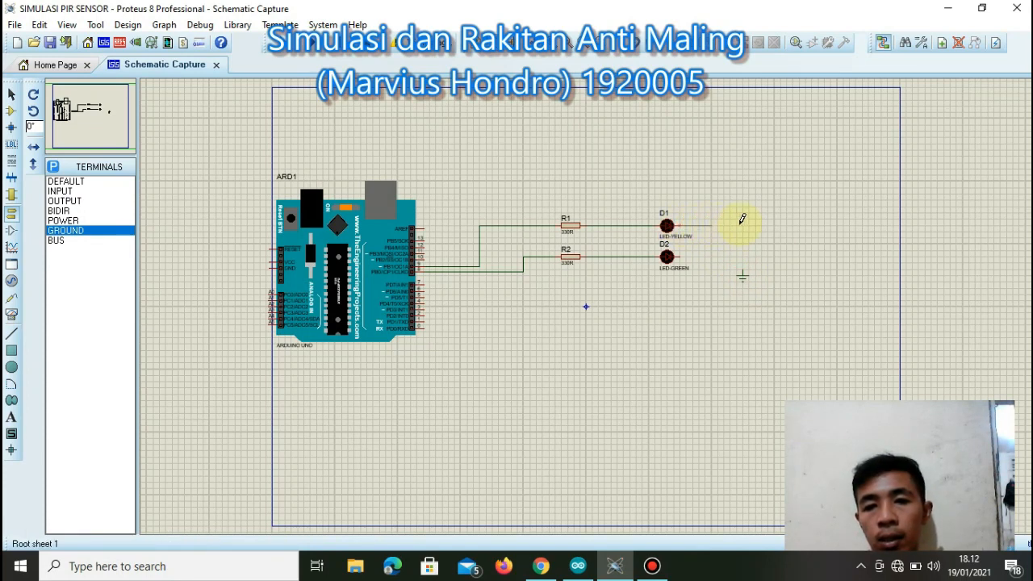
pyautogui.click(742, 271)
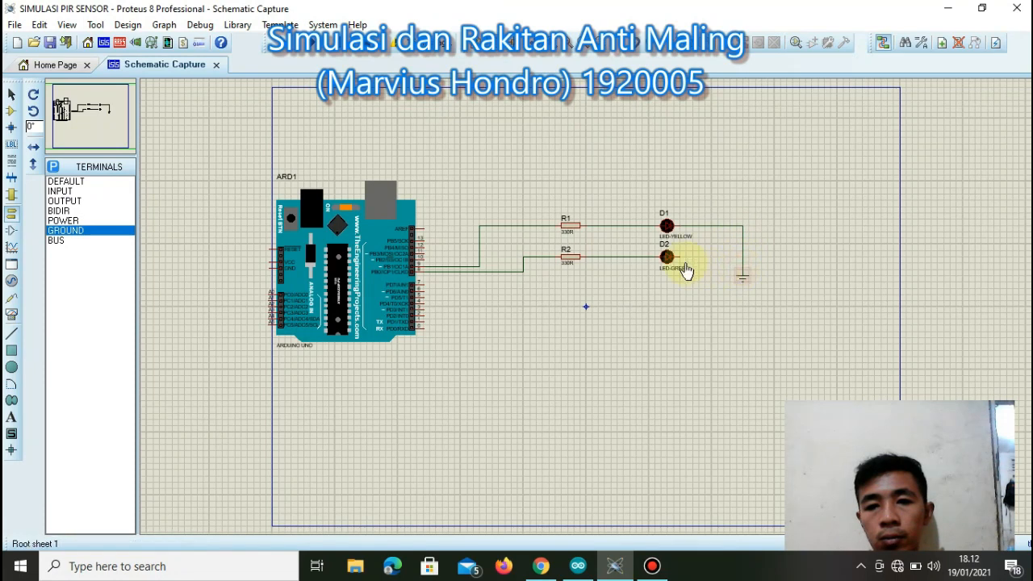
pyautogui.click(742, 256)
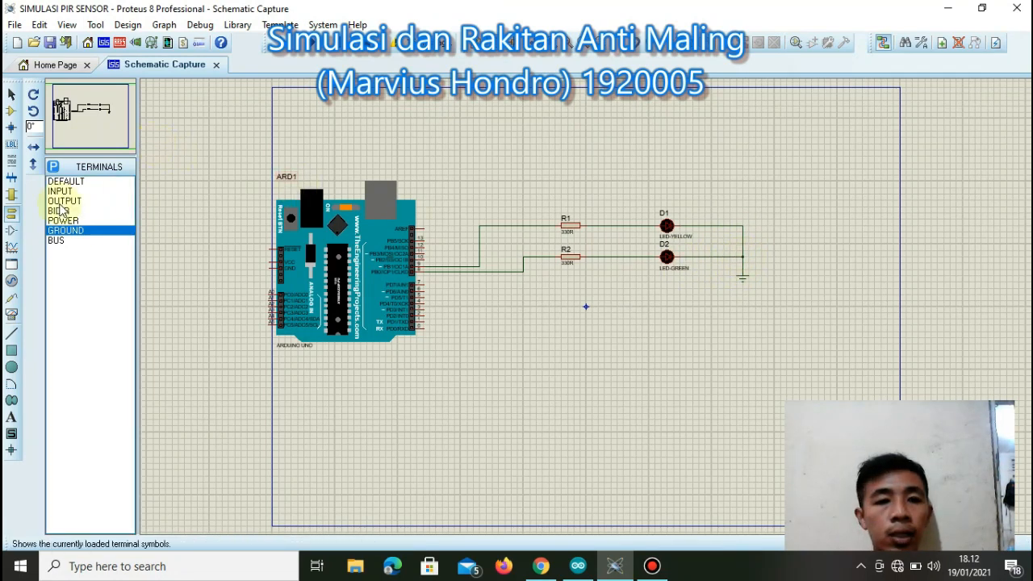
# Place a SOUNDER at 0° below resistor R2 and wire Arduino pin 7 to its upper pin.
pyautogui.click(11, 110)
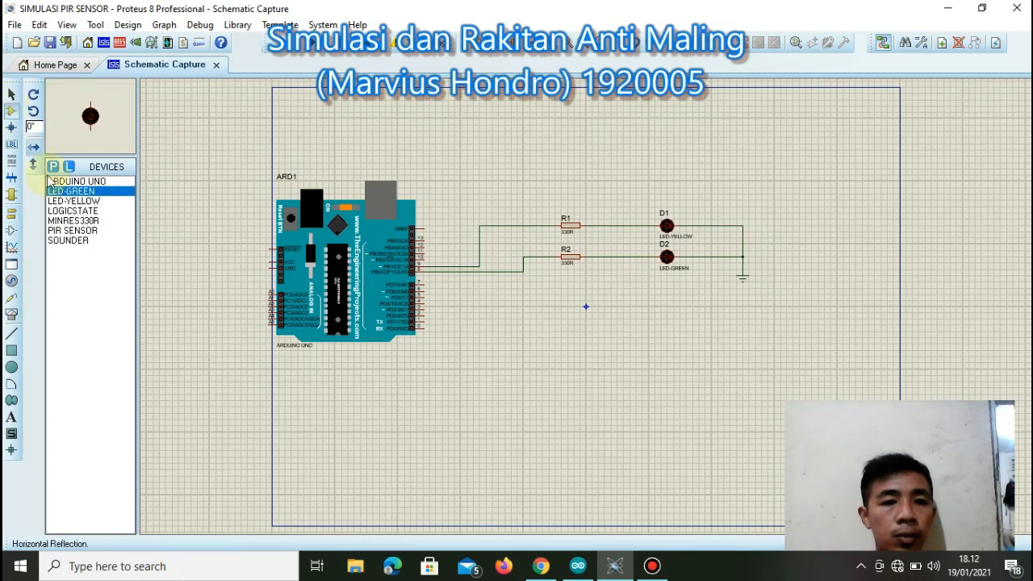
pyautogui.click(70, 243)
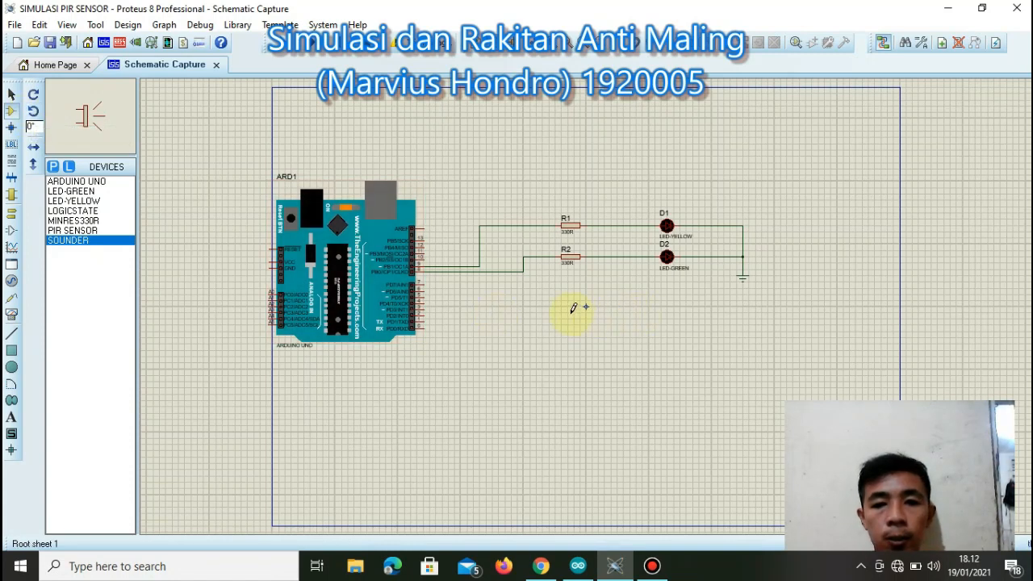
pyautogui.click(573, 308)
pyautogui.click(571, 308)
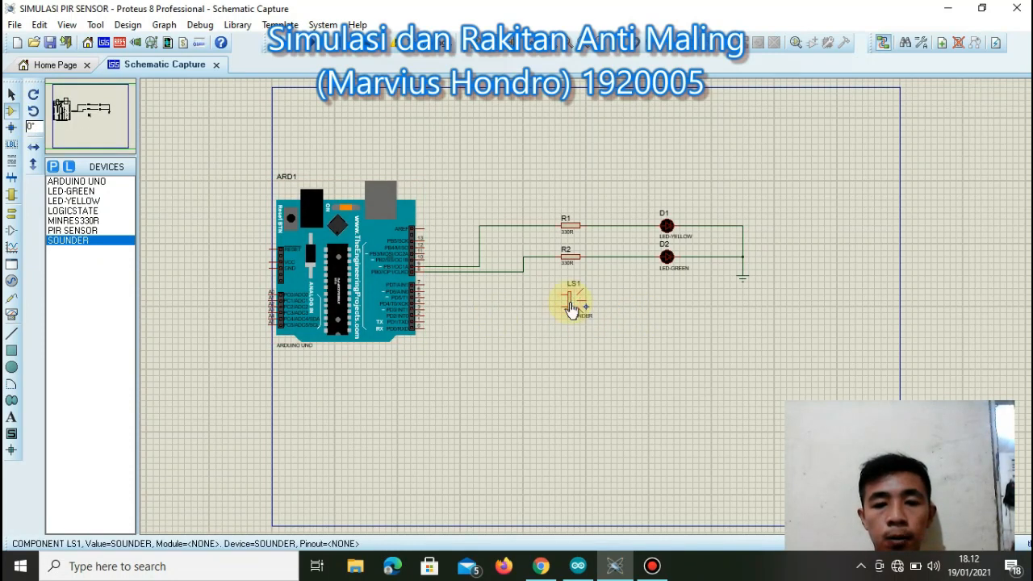
pyautogui.click(423, 285)
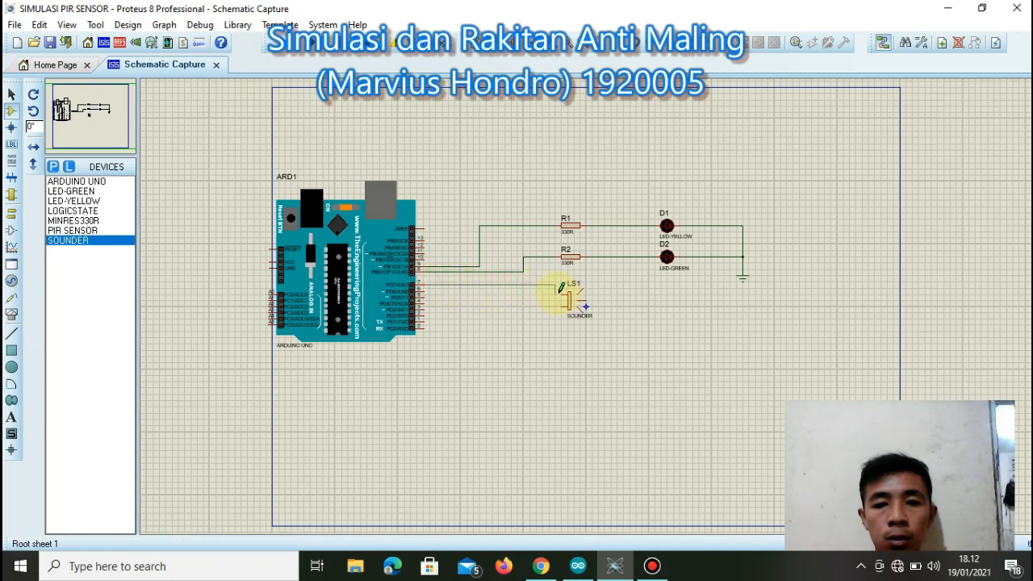
pyautogui.click(562, 288)
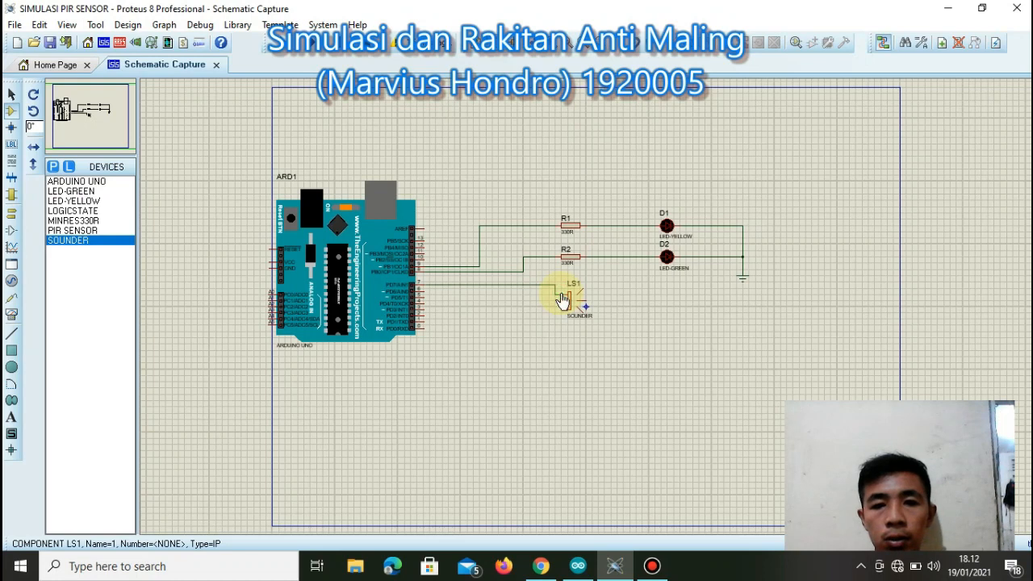
# Place a GROUND terminal beside the sounder and wire it to the sounder's lower pin.
pyautogui.click(11, 213)
pyautogui.click(80, 231)
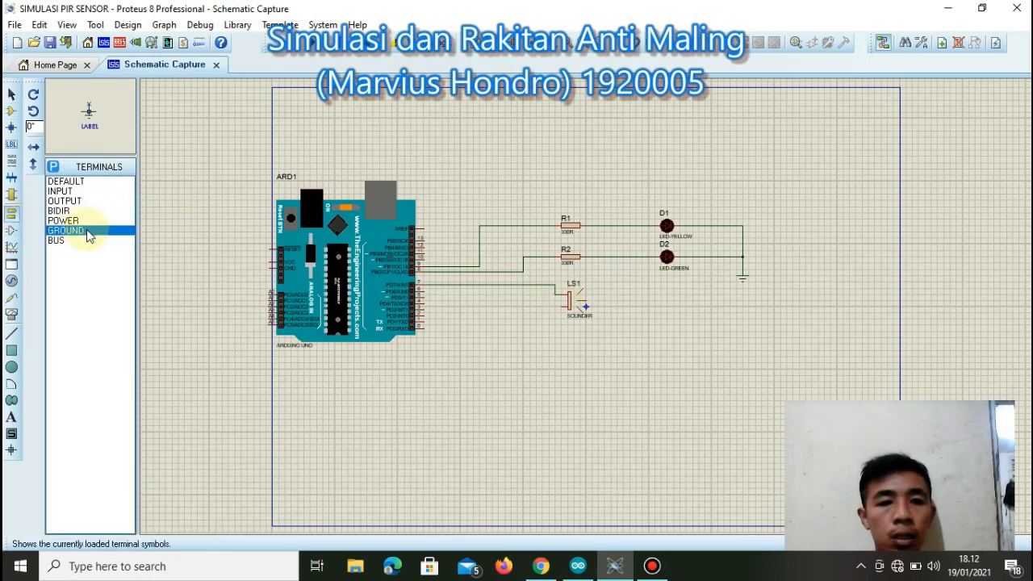
pyautogui.click(537, 310)
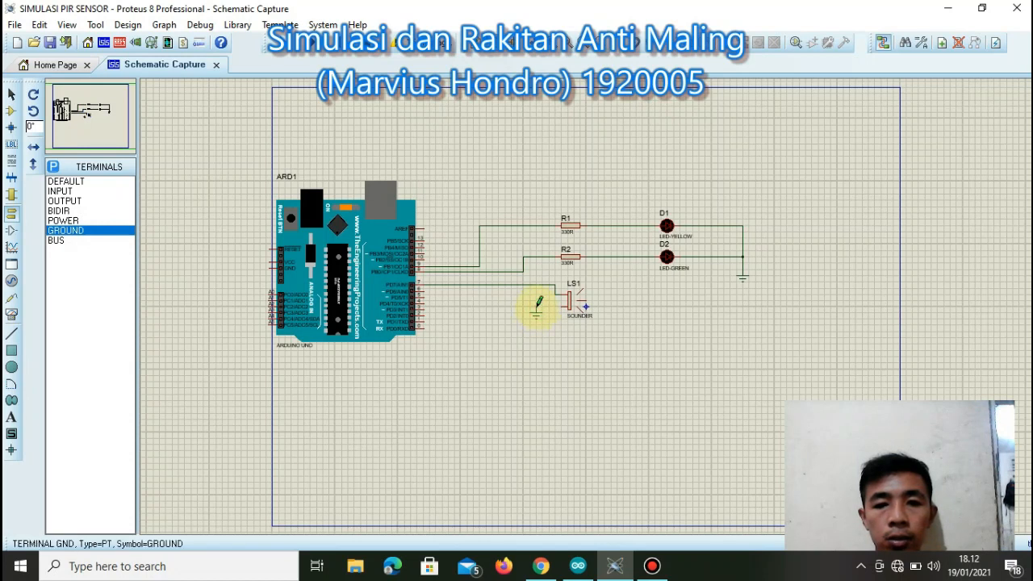
pyautogui.click(537, 305)
pyautogui.click(566, 301)
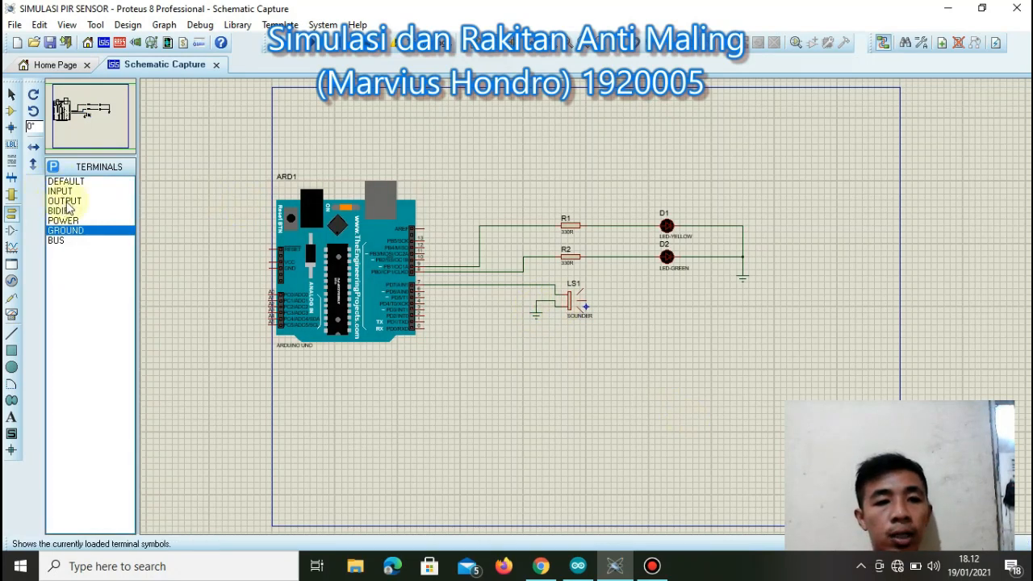
# Place the PIR SENSOR at 0° below the sounder, near the lower border of the sheet.
pyautogui.click(11, 111)
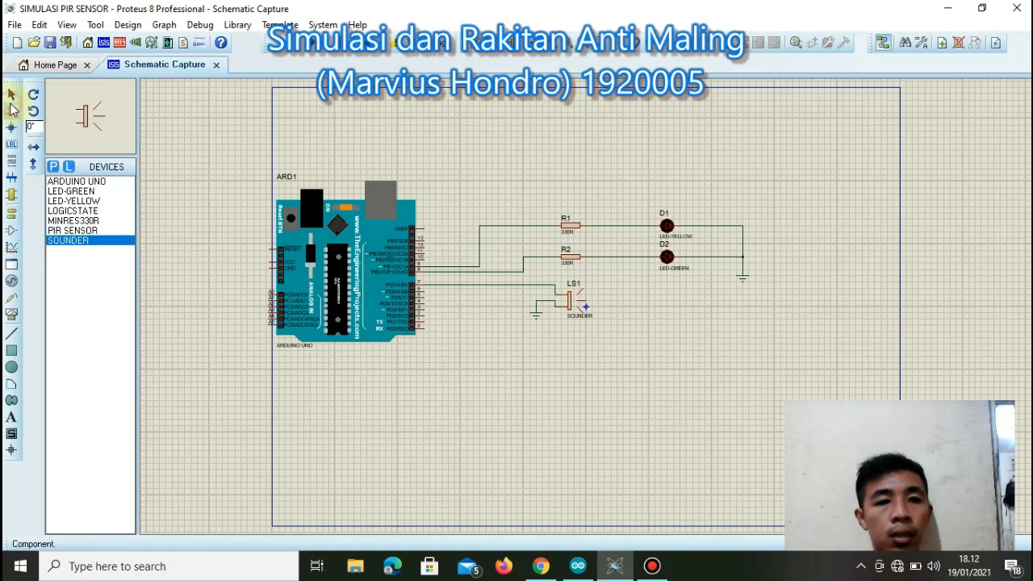
pyautogui.click(78, 231)
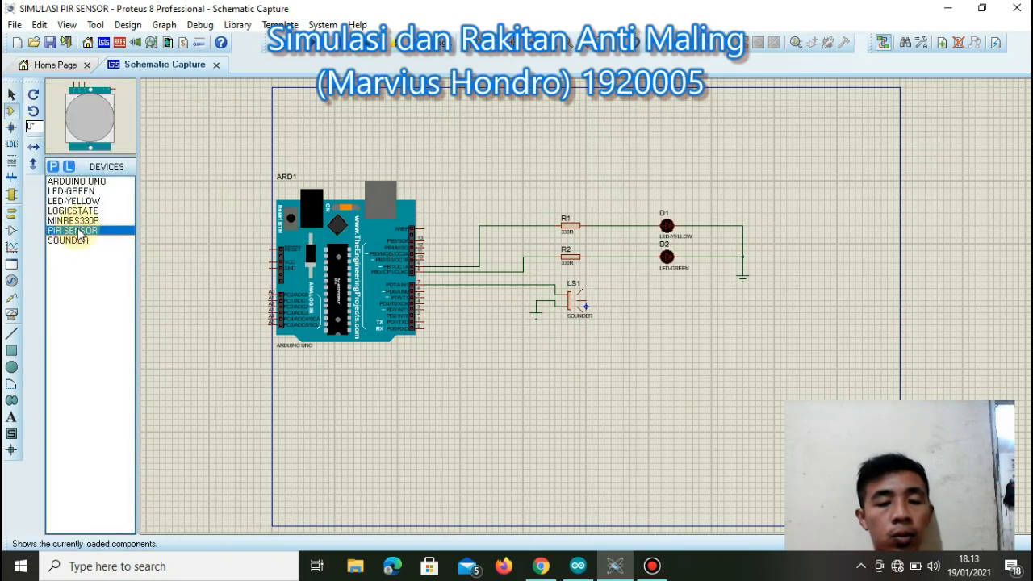
pyautogui.click(603, 390)
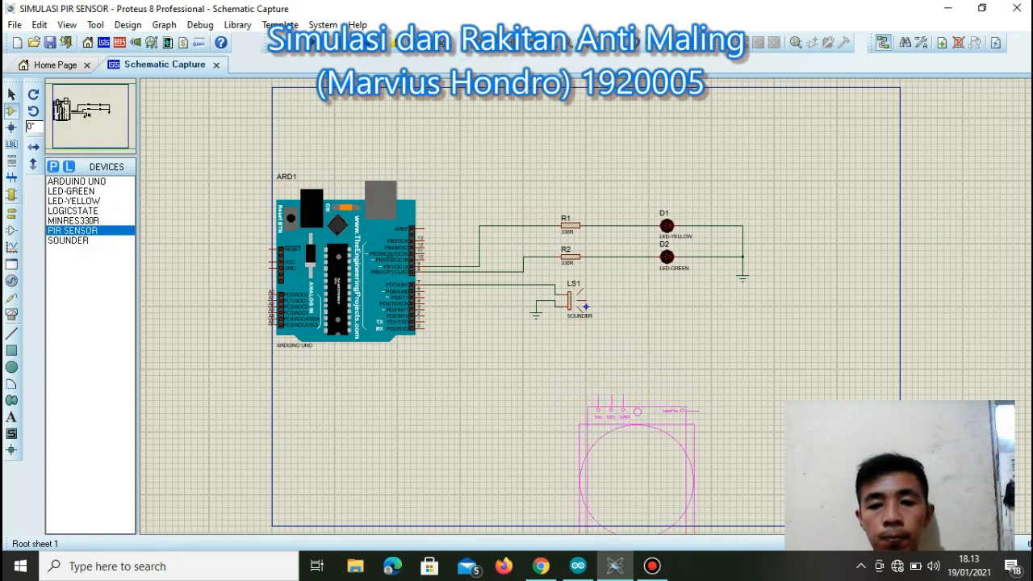
pyautogui.click(605, 376)
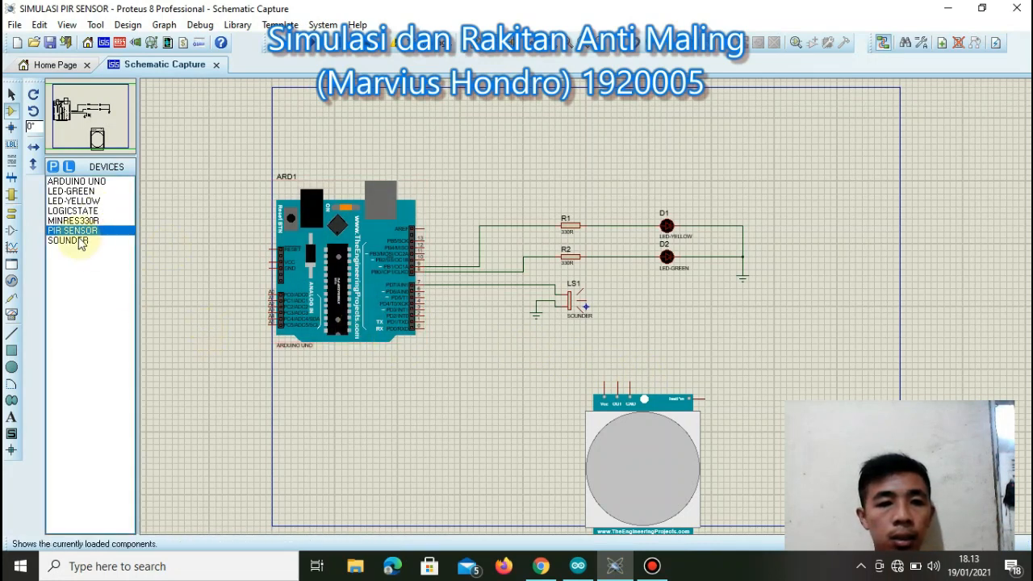
# Place a LOGICSTATE beside the PIR sensor, rotate it 180 degrees, and wire it to the sensor's test pin.
pyautogui.click(64, 211)
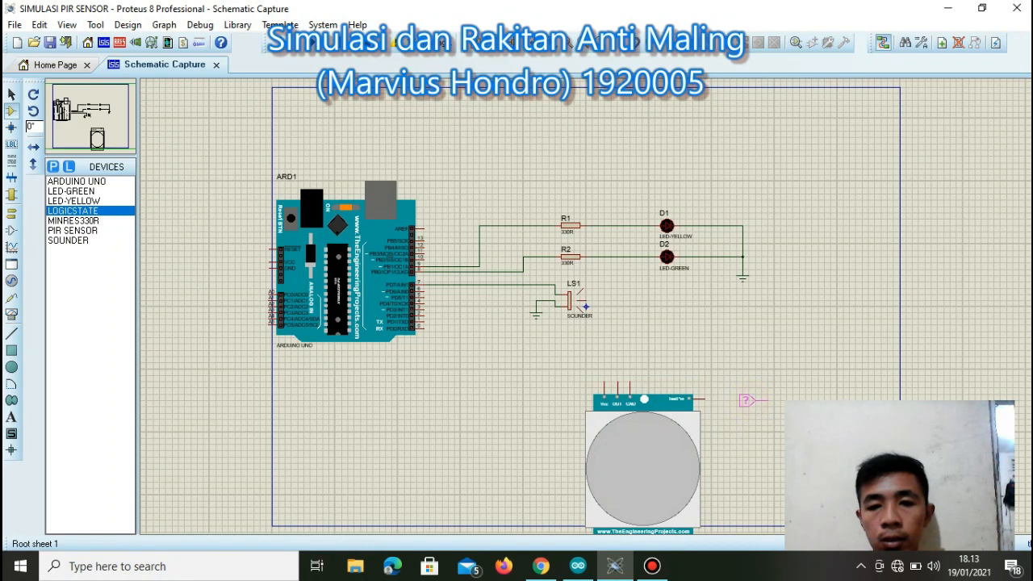
pyautogui.click(752, 402)
pyautogui.rightClick(756, 404)
pyautogui.click(832, 219)
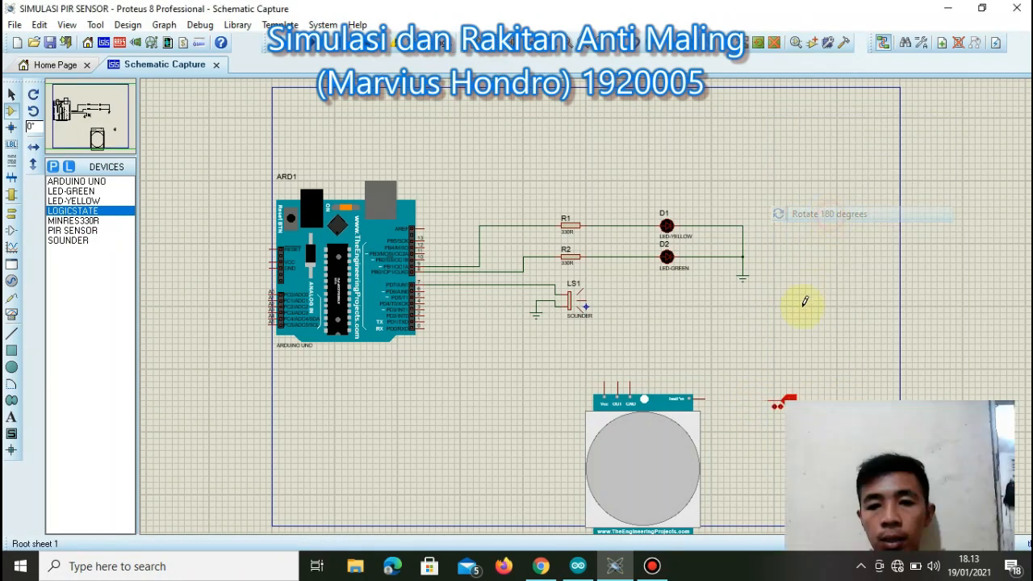
pyautogui.click(708, 397)
pyautogui.click(772, 403)
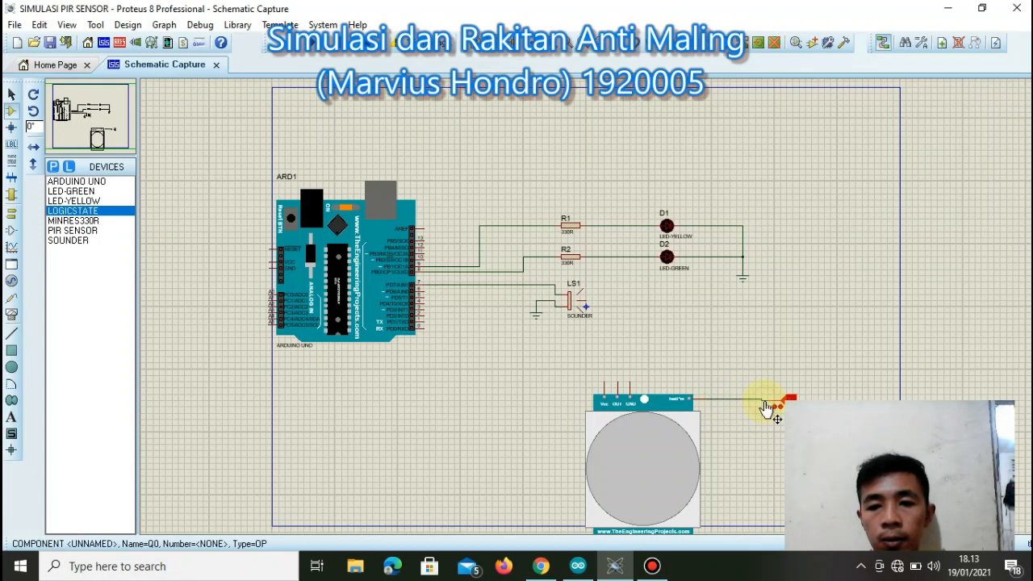
# Wire the PIR sensor's GND pin to a new GROUND terminal above it and its OUT pin to Arduino pin 3.
pyautogui.click(12, 213)
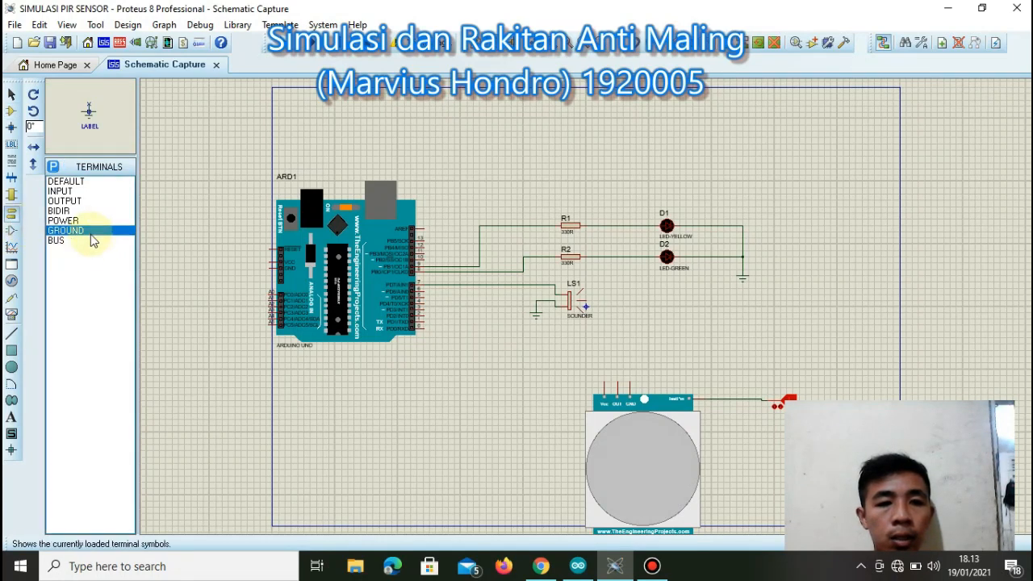
pyautogui.click(674, 347)
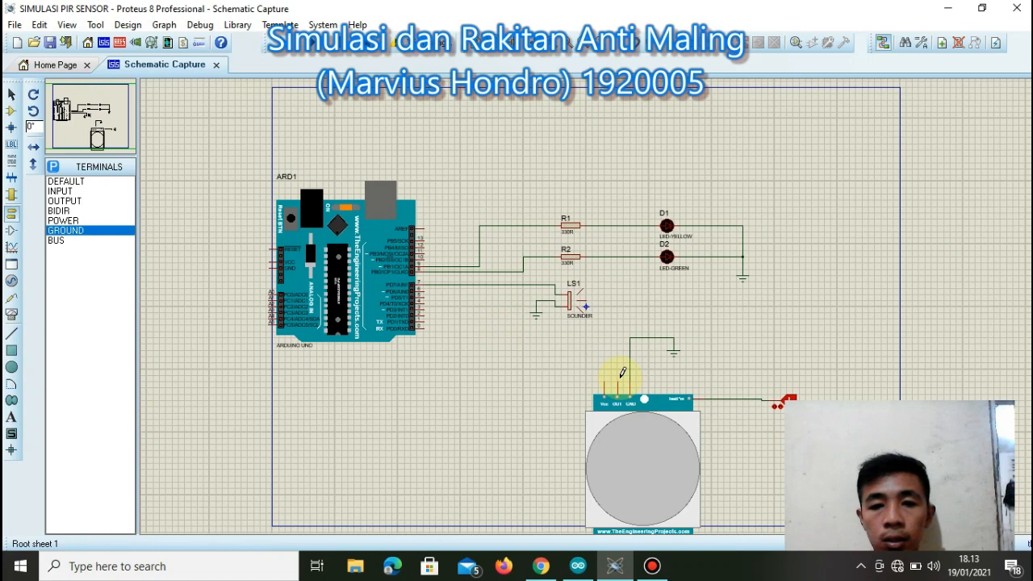
pyautogui.click(618, 378)
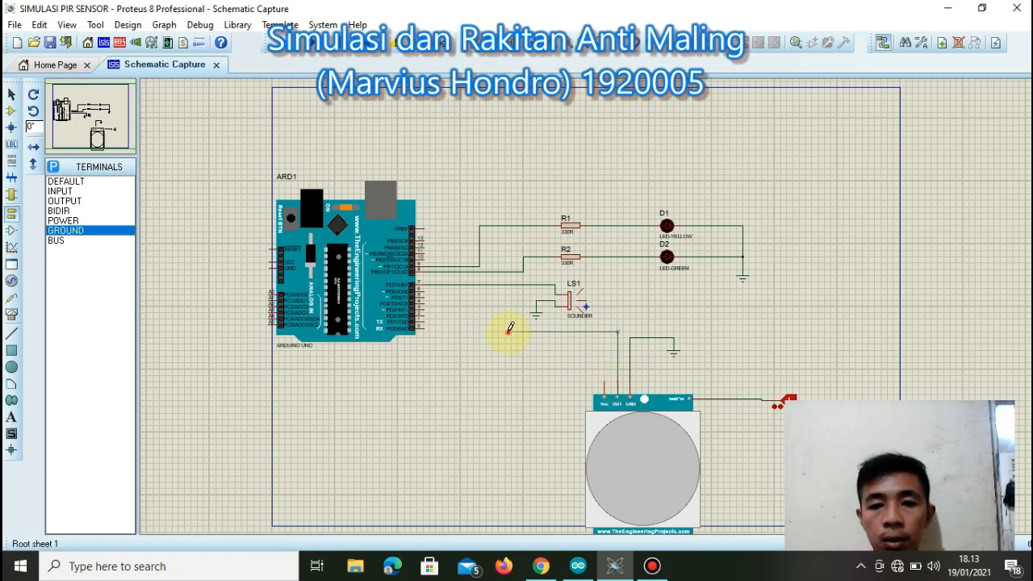
pyautogui.click(421, 309)
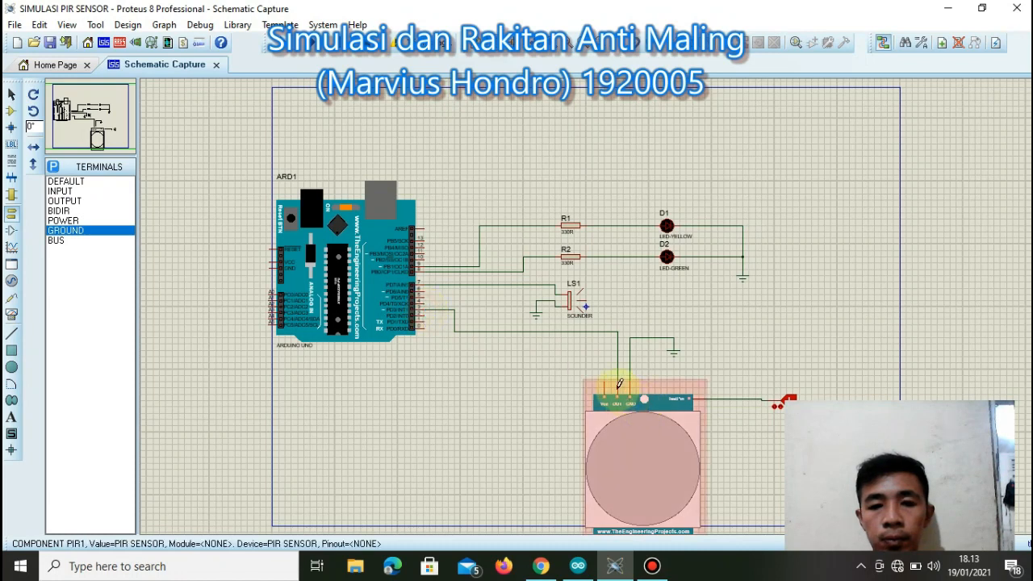
# Place a POWER terminal beside the PIR sensor and wire it to the sensor's Vcc pin.
pyautogui.click(64, 220)
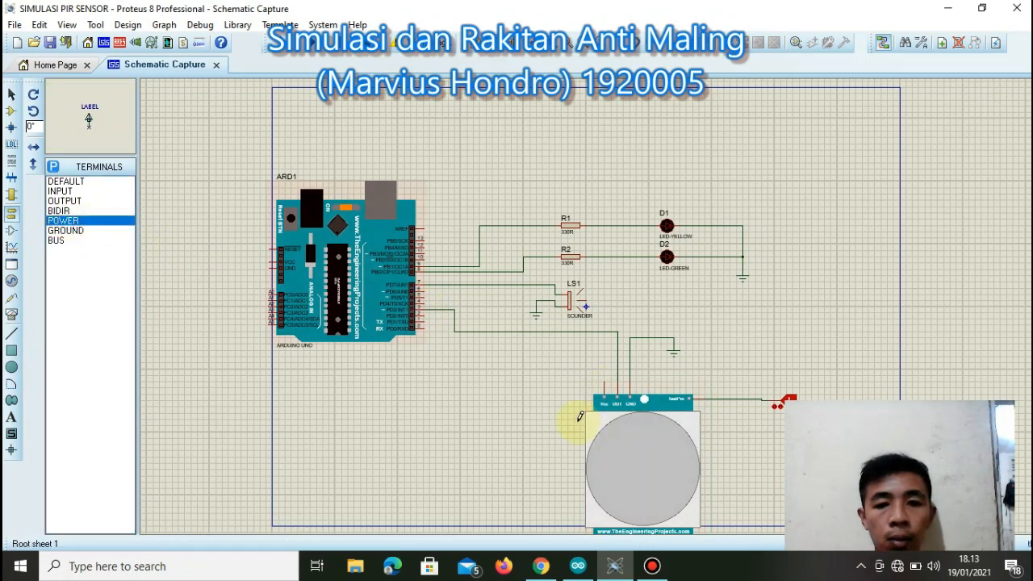
pyautogui.click(550, 387)
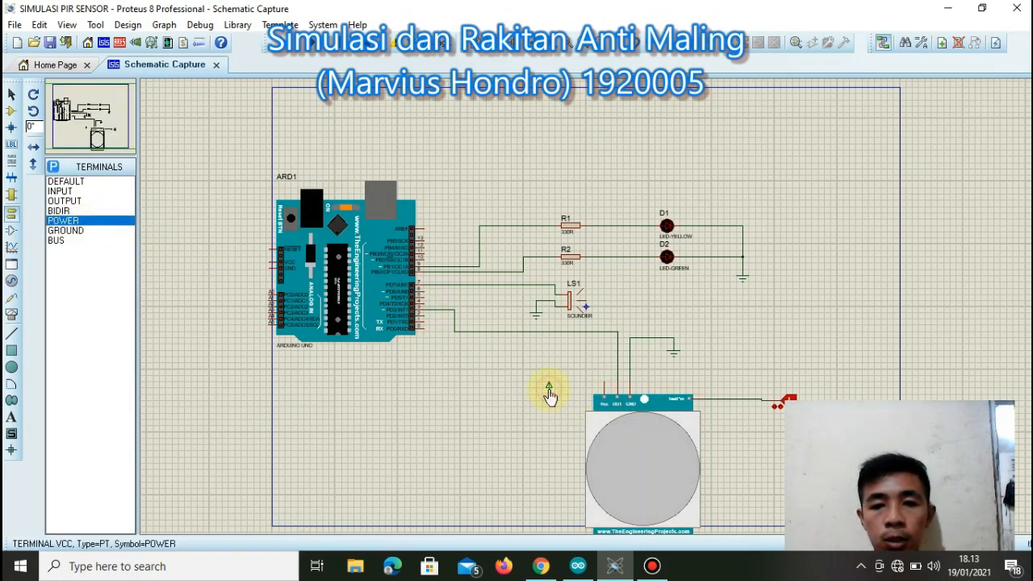
pyautogui.click(563, 392)
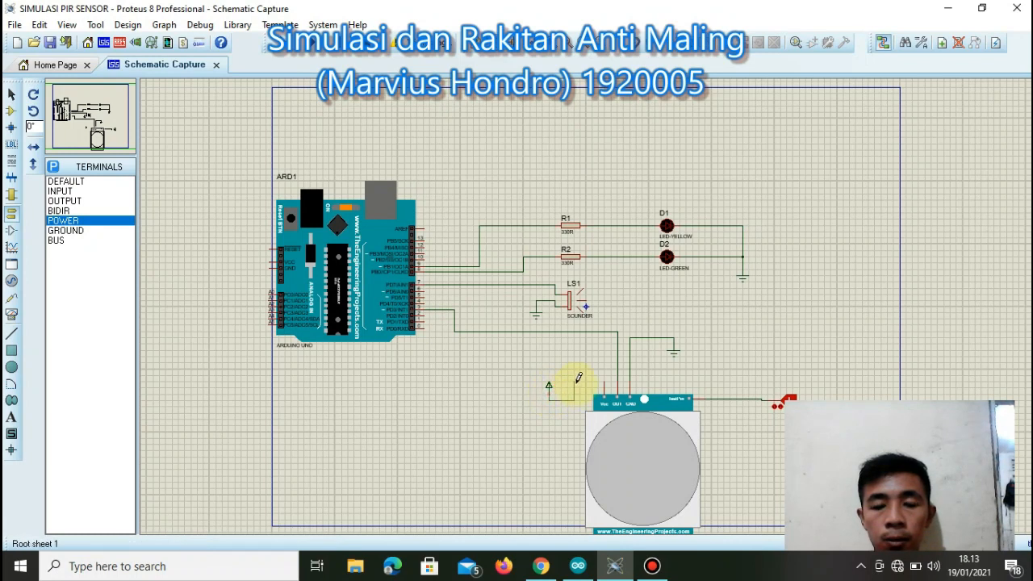
pyautogui.click(582, 376)
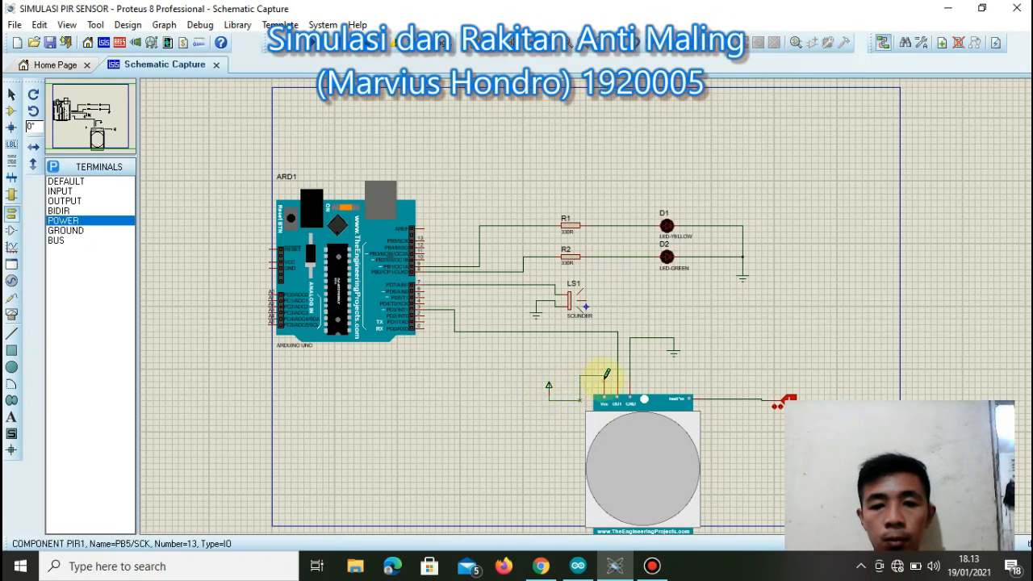
pyautogui.click(604, 394)
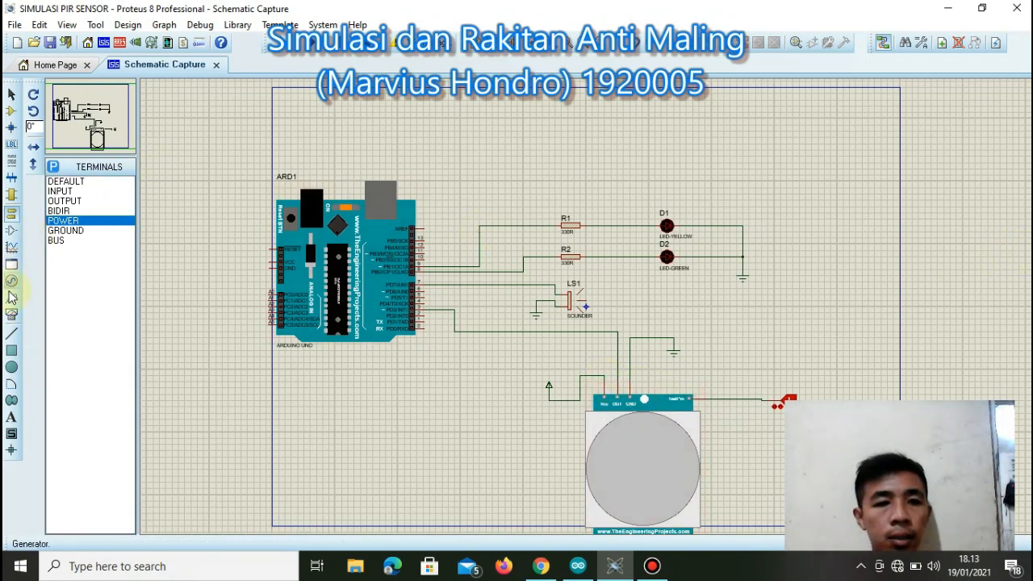
# Place a VIRTUAL TERMINAL below the Arduino Uno and wire its RXD pin to the Arduino's TX pin.
pyautogui.click(11, 317)
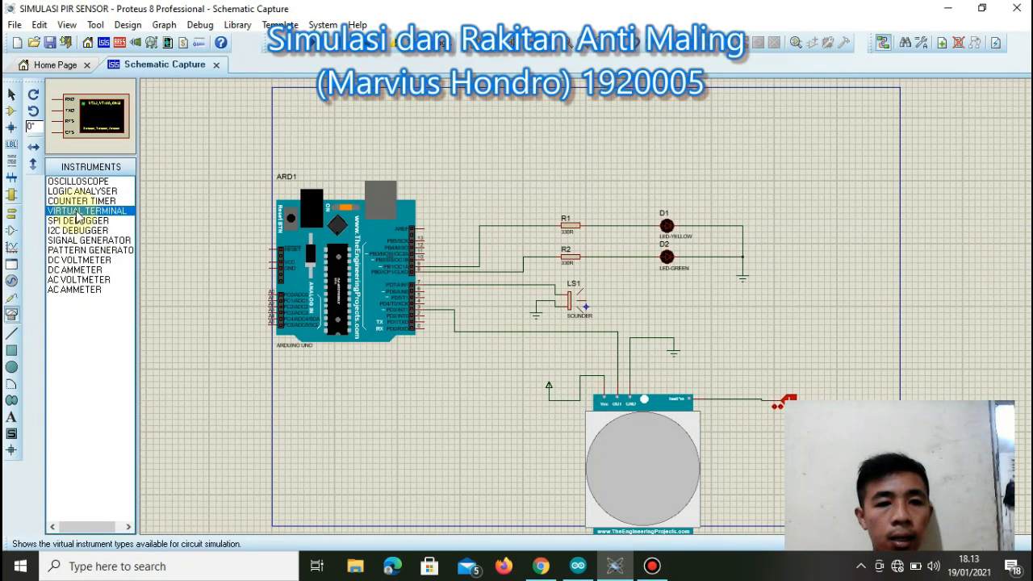
pyautogui.click(444, 417)
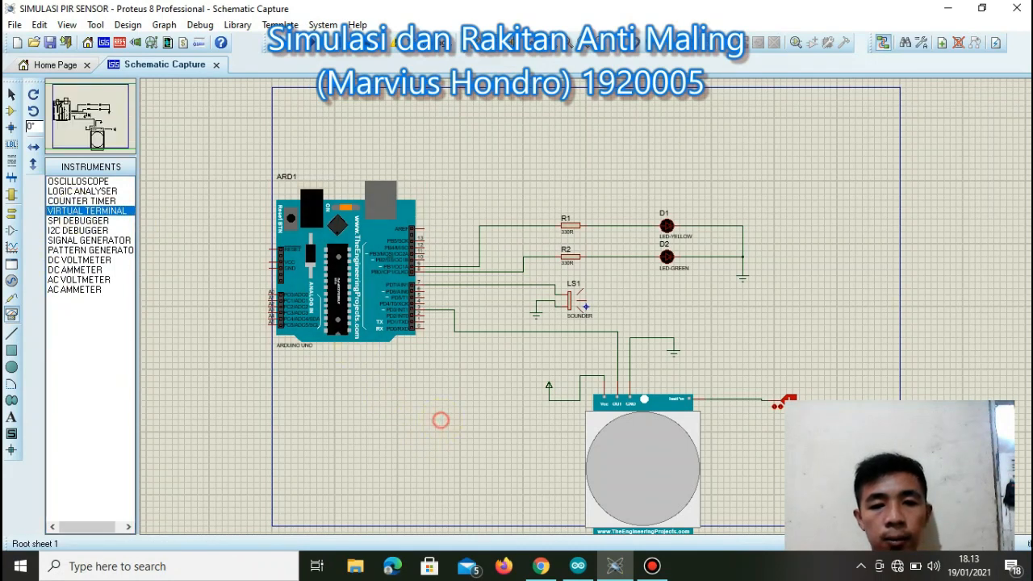
pyautogui.click(458, 421)
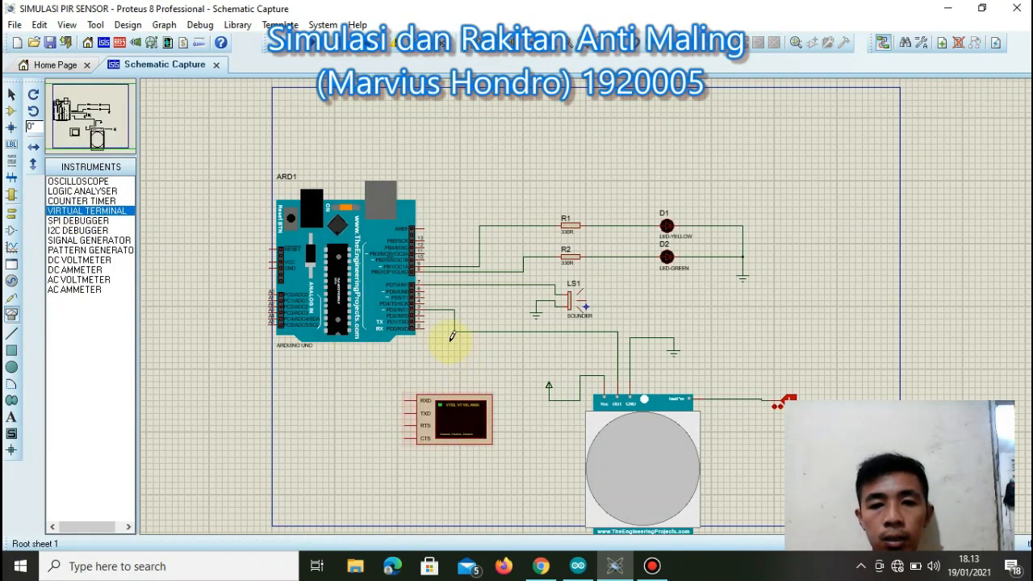
pyautogui.click(430, 319)
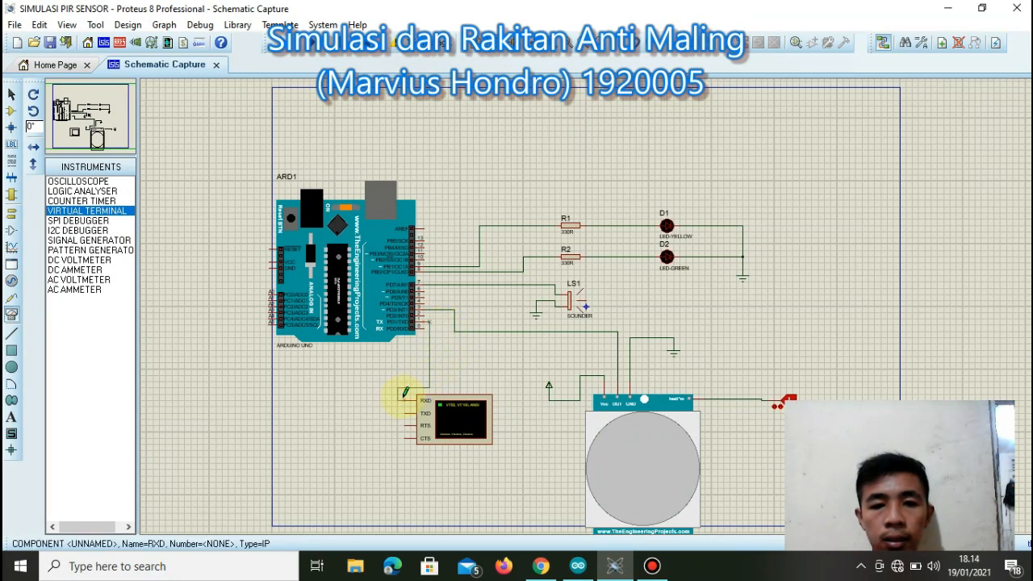
pyautogui.click(404, 400)
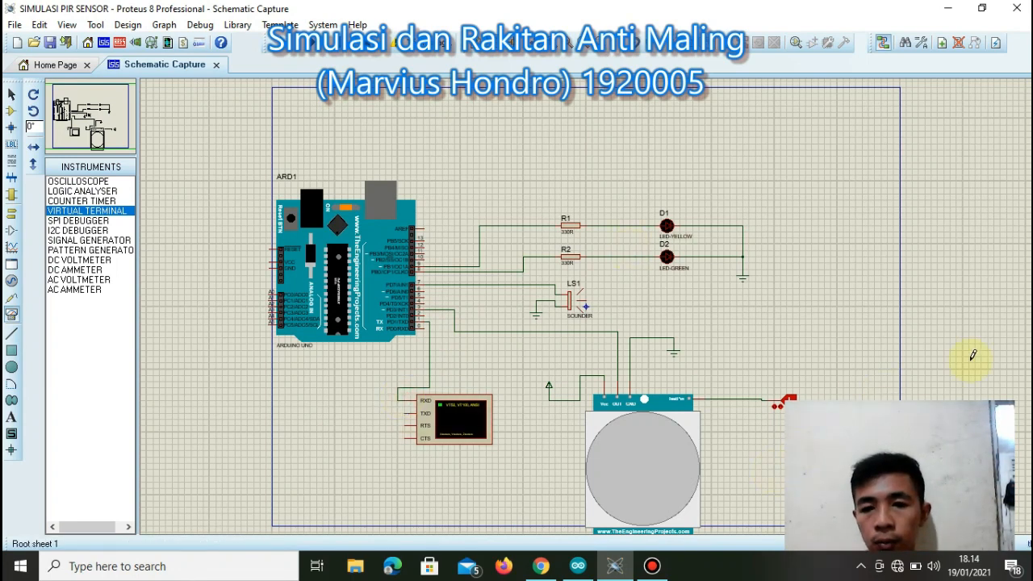
# Switch to the Arduino IDE and review the Program_anti_maling sketch's pin assignments, setup and motion-detection loop.
pyautogui.click(578, 566)
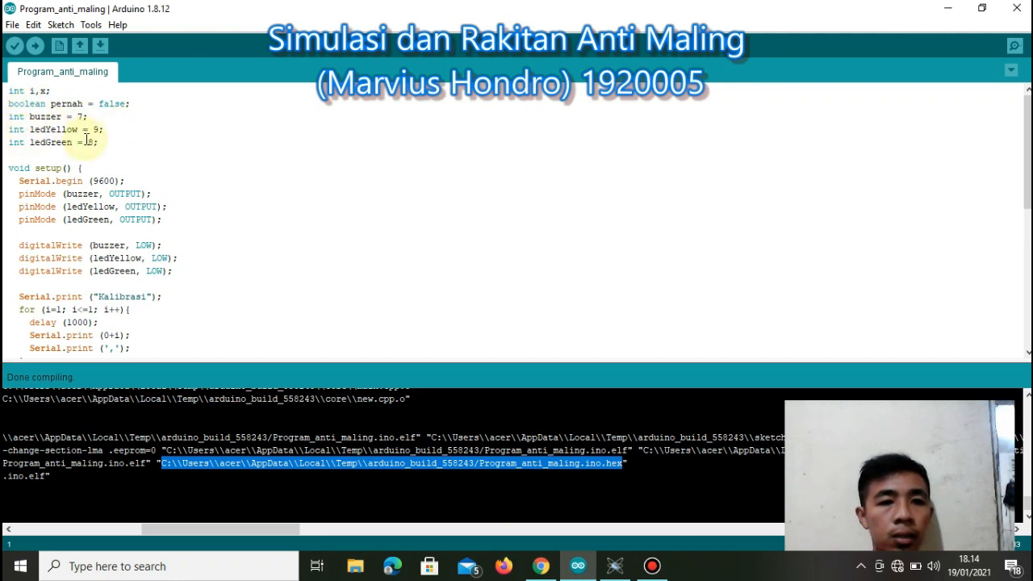
pyautogui.click(116, 147)
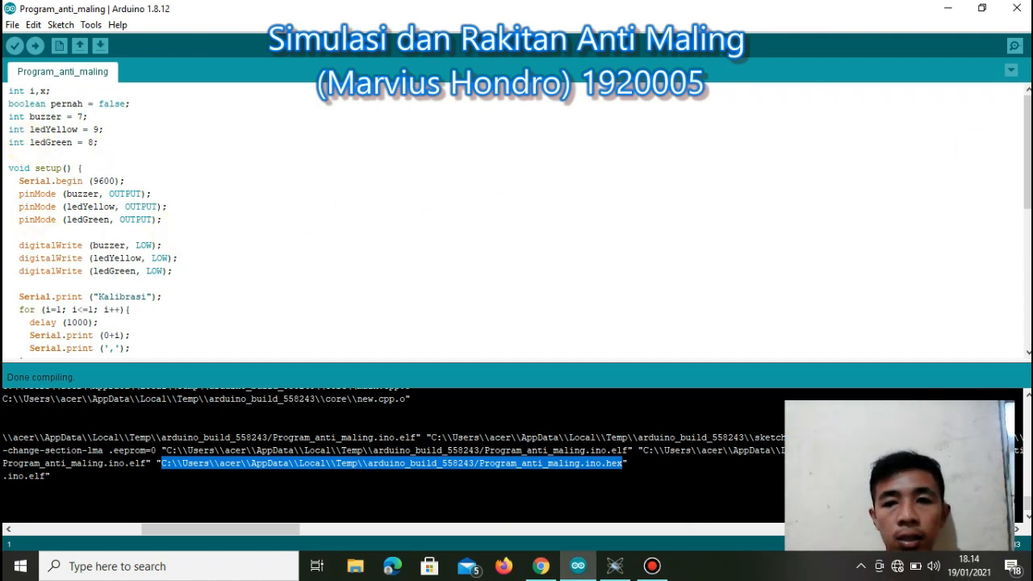
pyautogui.moveTo(1028, 153); pyautogui.dragTo(1029, 208)
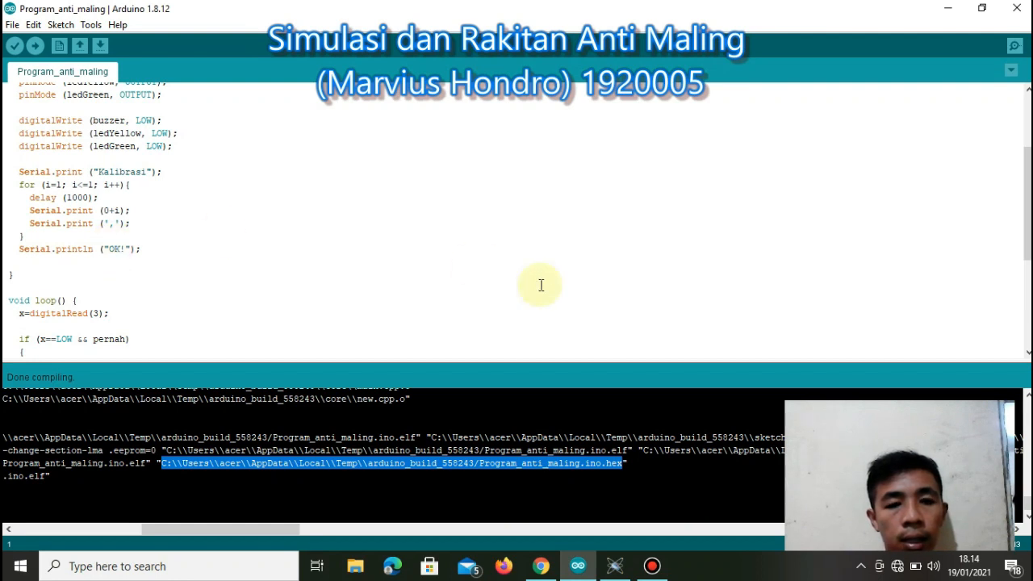
pyautogui.moveTo(1024, 232); pyautogui.dragTo(1030, 298)
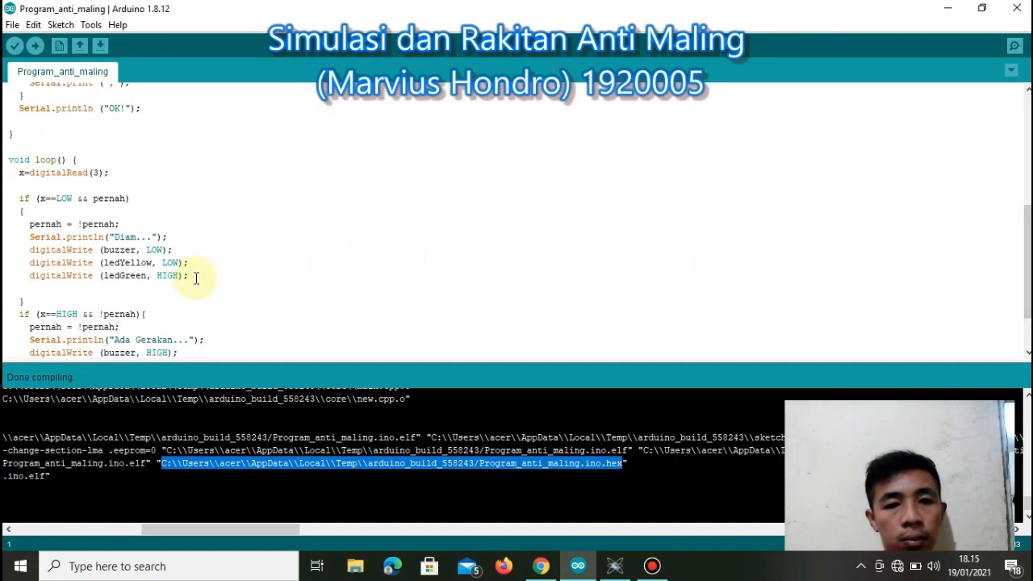
pyautogui.moveTo(1028, 242); pyautogui.dragTo(1029, 260)
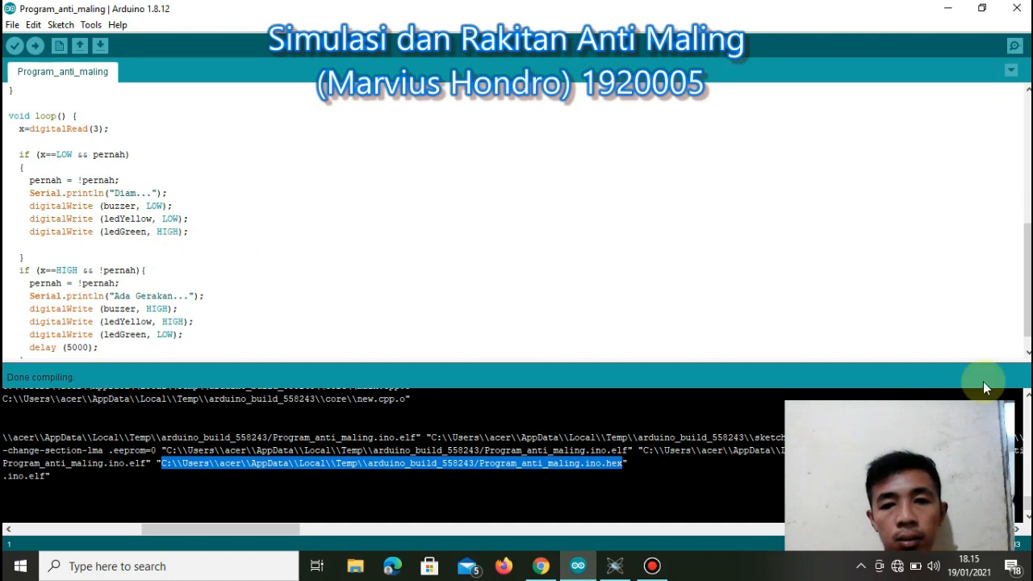
pyautogui.moveTo(1029, 316)
pyautogui.mouseDown()
pyautogui.moveTo(1028, 299)
pyautogui.moveTo(1030, 330)
pyautogui.mouseUp()
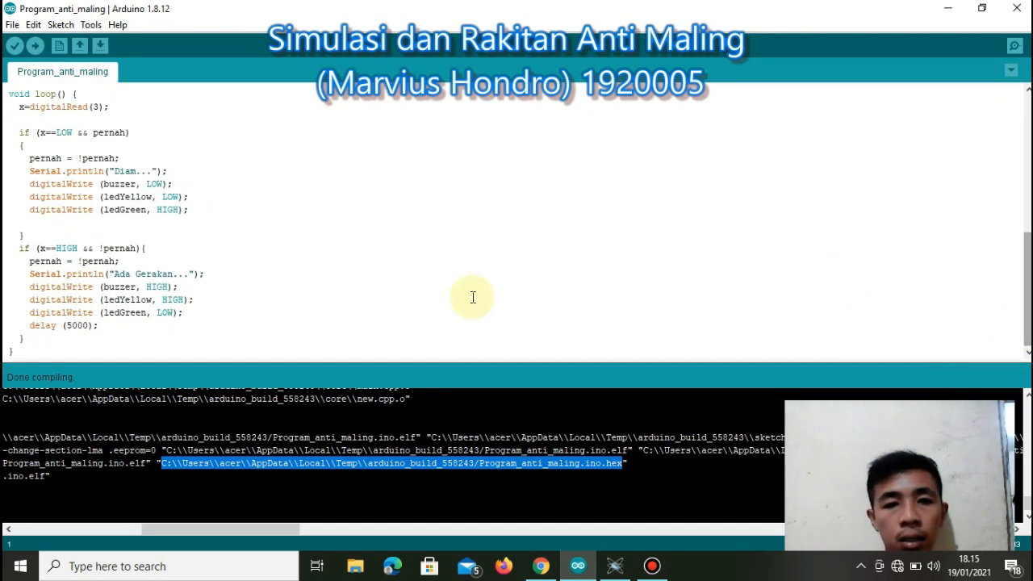
pyautogui.moveTo(1030, 284)
pyautogui.mouseDown()
pyautogui.moveTo(1030, 236)
pyautogui.moveTo(1030, 265)
pyautogui.mouseUp()
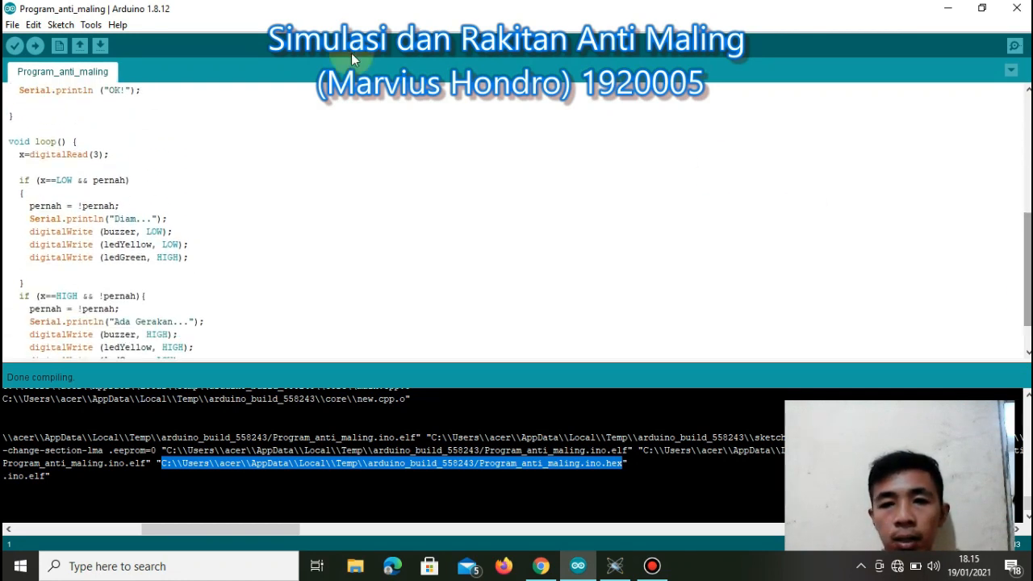
# Compile the Program_anti_maling sketch and copy the full path of Program_anti_maling.ino.hex from the compiler output.
pyautogui.click(14, 46)
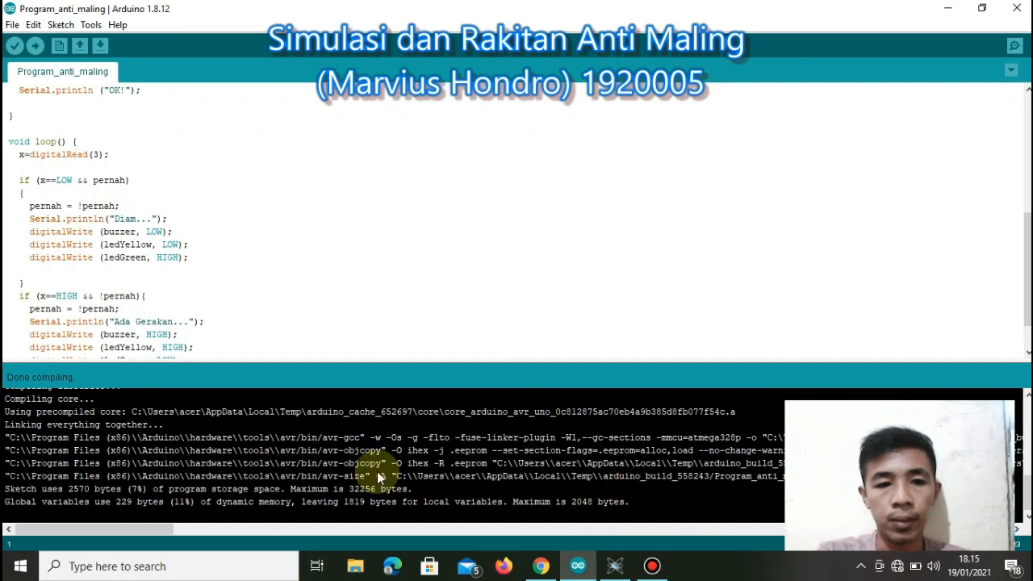
pyautogui.moveTo(155, 529); pyautogui.dragTo(268, 525)
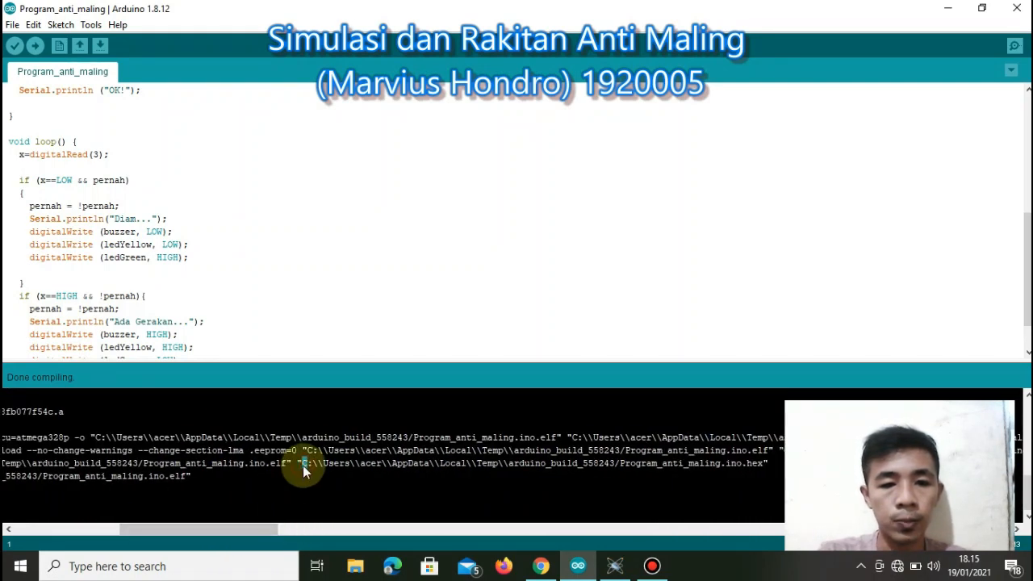
pyautogui.hotkey('shift', 'Right')
pyautogui.hotkey('shift', 'Right')
pyautogui.hotkey('shift', 'Right')
pyautogui.hotkey('shift', 'Right')
pyautogui.hotkey('shift', 'Right')
pyautogui.hotkey('shift', 'Right')
pyautogui.hotkey('shift', 'Right')
pyautogui.hotkey('shift', 'Right')
pyautogui.hotkey('shift', 'Right')
pyautogui.hotkey('shift', 'Right')
pyautogui.hotkey('shift', 'Right')
pyautogui.hotkey('shift', 'Right')
pyautogui.hotkey('shift', 'Right')
pyautogui.hotkey('shift', 'Right')
pyautogui.hotkey('shift', 'Right')
pyautogui.hotkey('shift', 'Right')
pyautogui.hotkey('shift', 'Right')
pyautogui.hotkey('shift', 'Right')
pyautogui.hotkey('shift', 'Right')
pyautogui.hotkey('shift', 'Right')
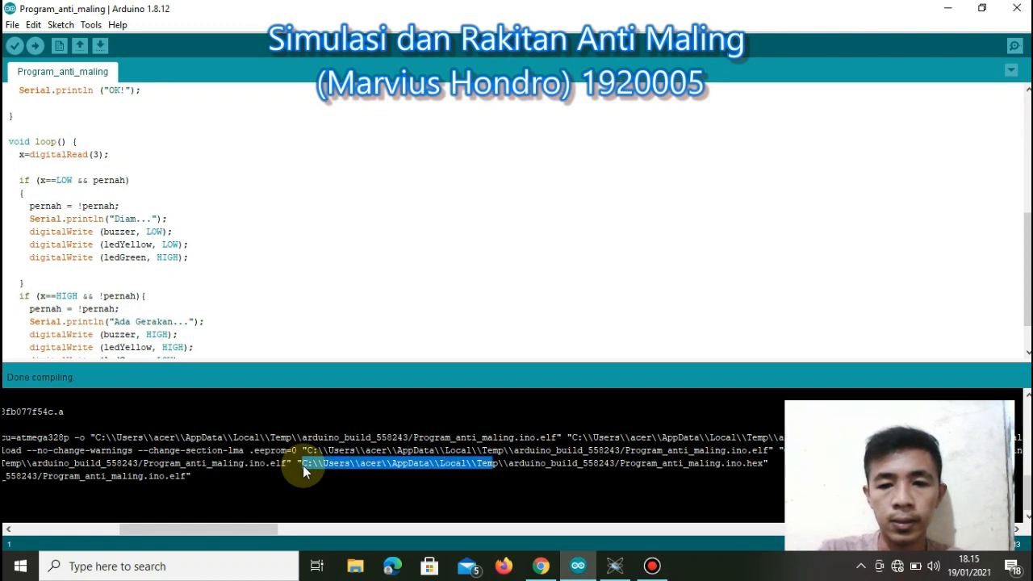
pyautogui.hotkey('shift', 'Right')
pyautogui.hotkey('shift', 'Right')
pyautogui.hotkey('shift', 'Right')
pyautogui.hotkey('shift', 'Right')
pyautogui.hotkey('shift', 'Right')
pyautogui.hotkey('shift', 'Right')
pyautogui.hotkey('shift', 'Right')
pyautogui.hotkey('shift', 'Right')
pyautogui.hotkey('shift', 'Right')
pyautogui.hotkey('shift', 'Right')
pyautogui.hotkey('shift', 'Right')
pyautogui.hotkey('shift', 'Right')
pyautogui.hotkey('shift', 'Right')
pyautogui.hotkey('shift', 'Right')
pyautogui.hotkey('shift', 'Right')
pyautogui.hotkey('shift', 'Right')
pyautogui.hotkey('shift', 'Right')
pyautogui.hotkey('shift', 'Right')
pyautogui.hotkey('shift', 'Right')
pyautogui.hotkey('shift', 'Right')
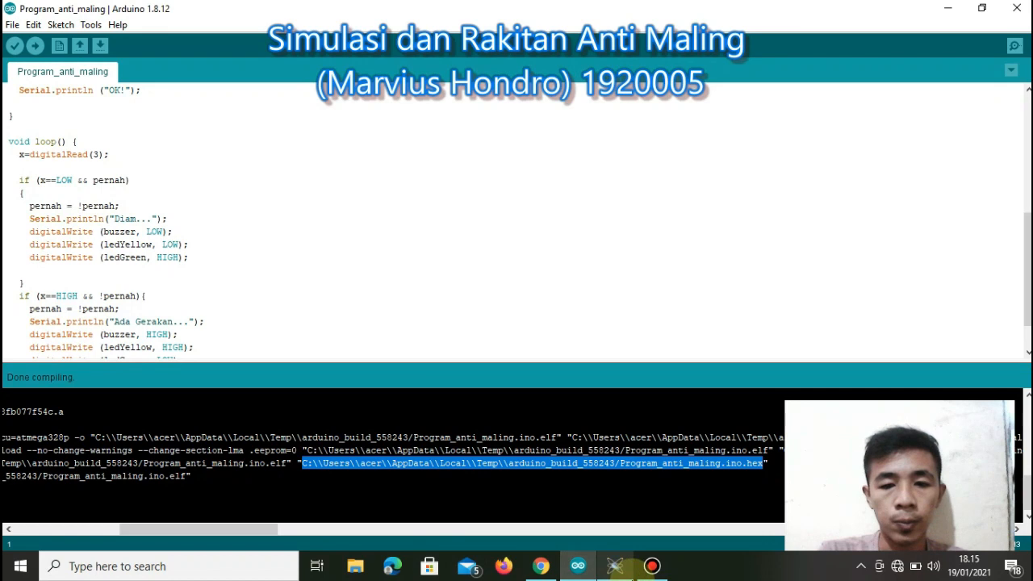
# Switch back to Proteus and set the Arduino Uno's program file to the copied Program_anti_maling.ino.hex path.
pyautogui.click(615, 565)
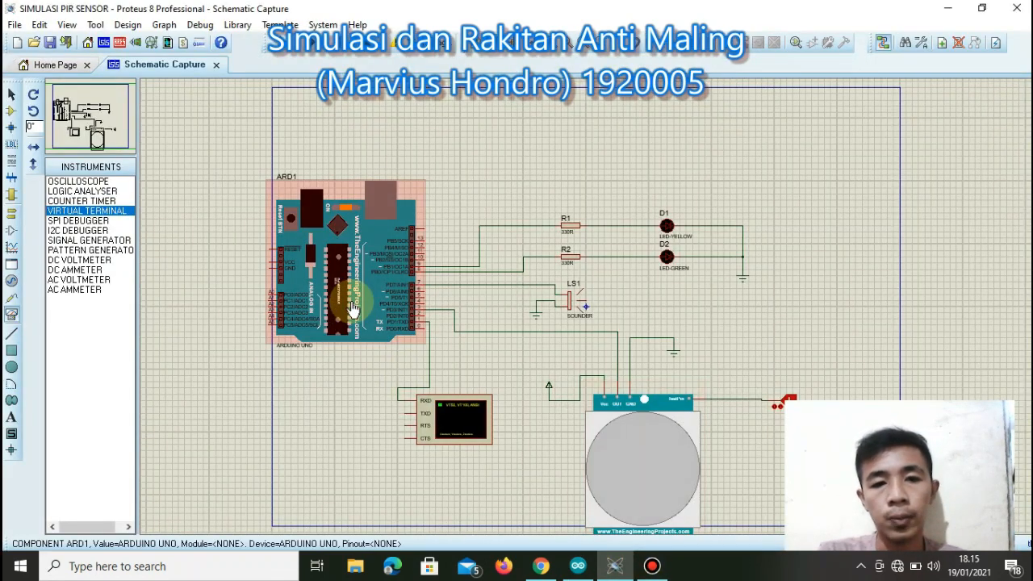
pyautogui.rightClick(354, 301)
pyautogui.click(443, 176)
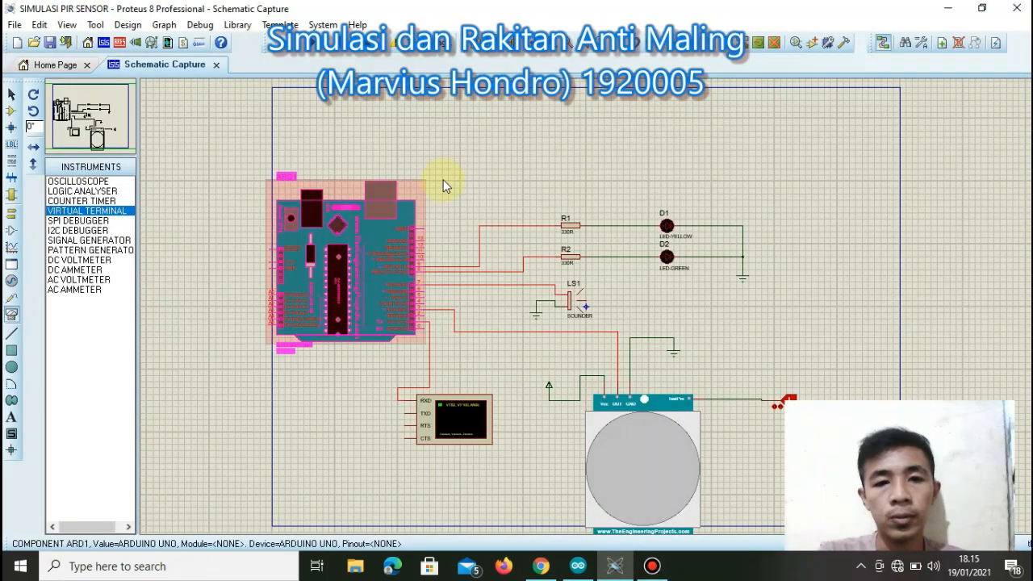
pyautogui.click(478, 148)
pyautogui.hotkey('ctrl', 'v')
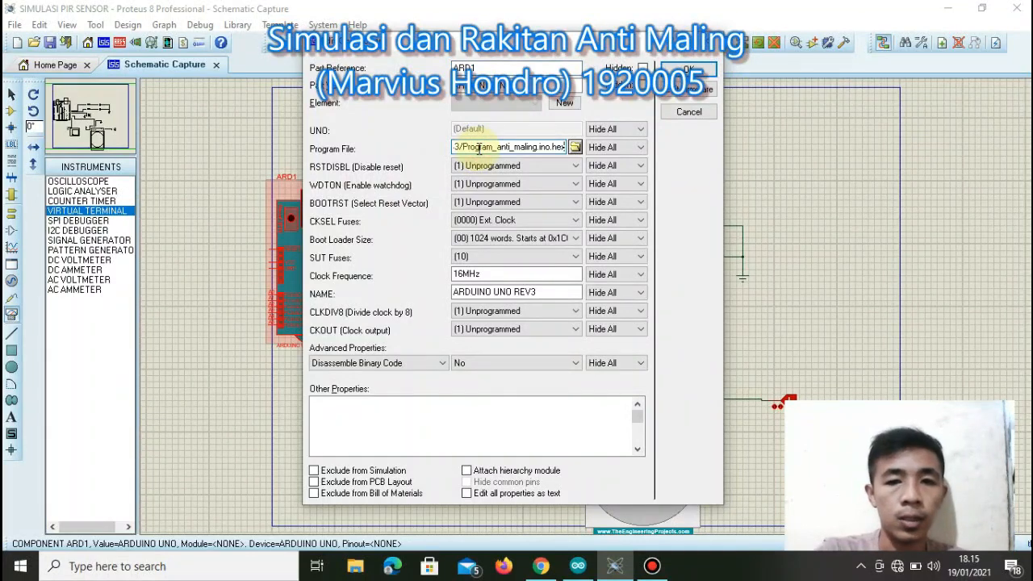
pyautogui.click(694, 68)
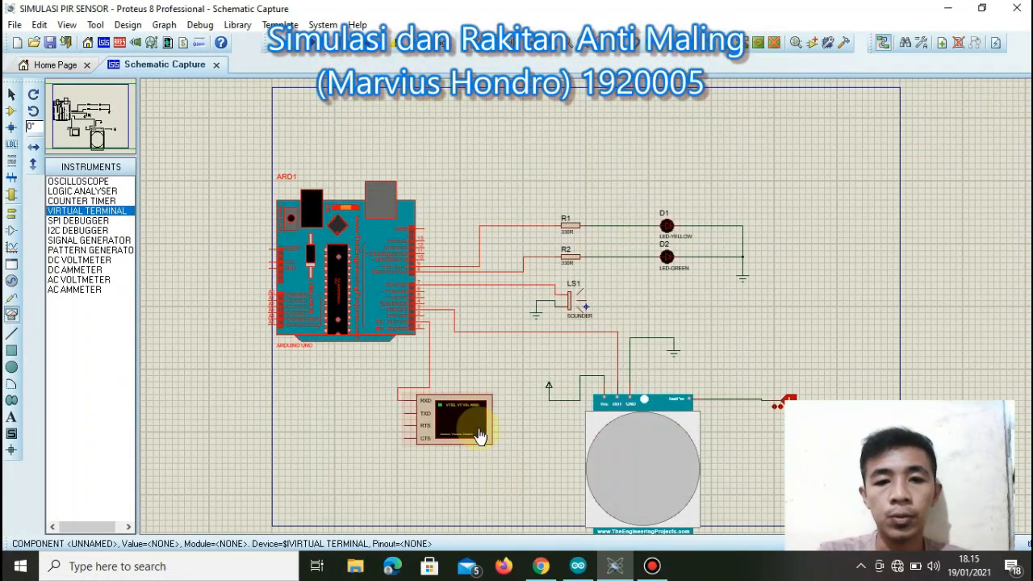
# Set the PIR sensor's program file to PIRSensorTEP.hex from the LIBRARY folder.
pyautogui.doubleClick(646, 458)
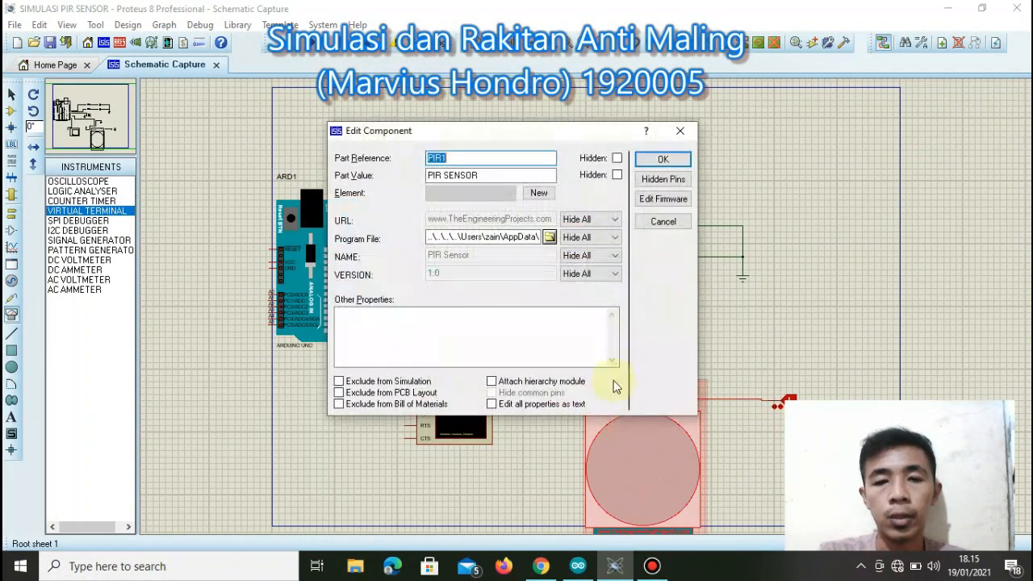
pyautogui.click(549, 237)
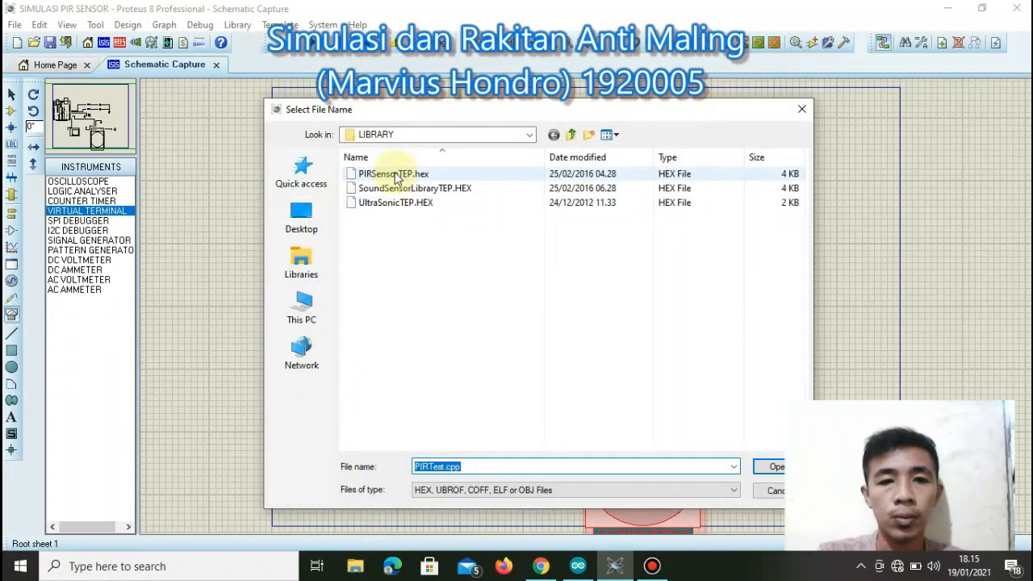
pyautogui.click(394, 175)
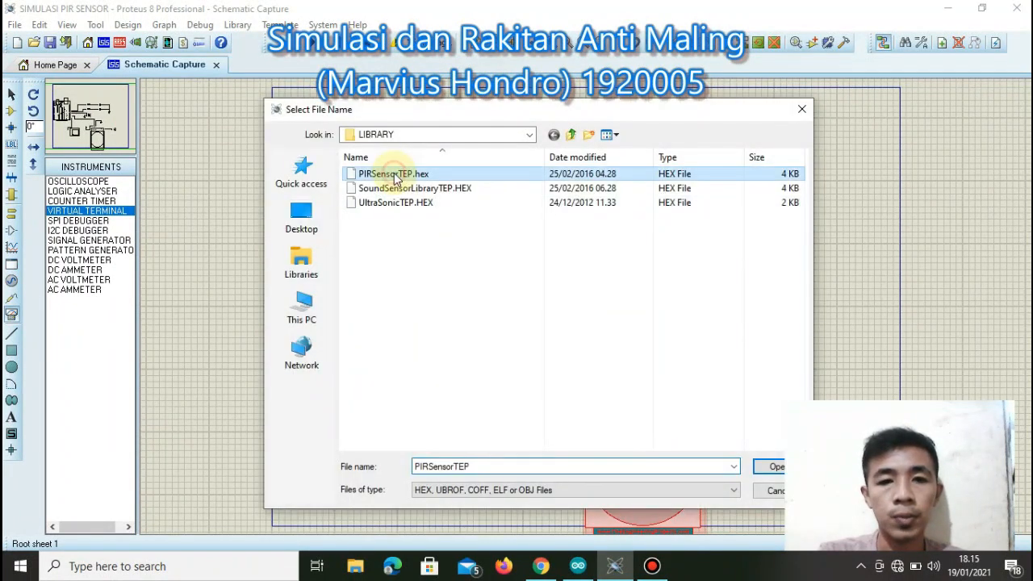
pyautogui.click(777, 467)
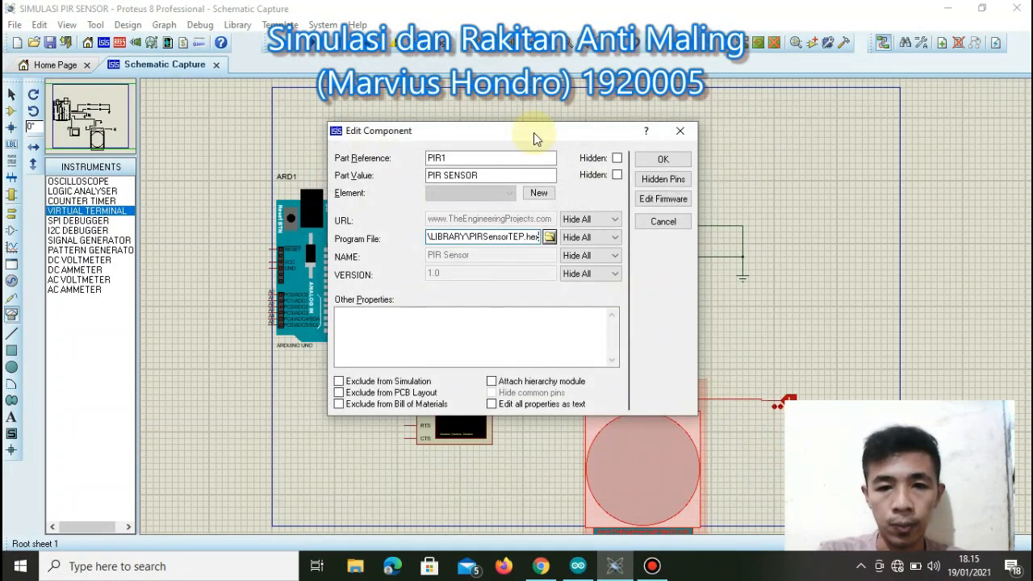
pyautogui.click(664, 159)
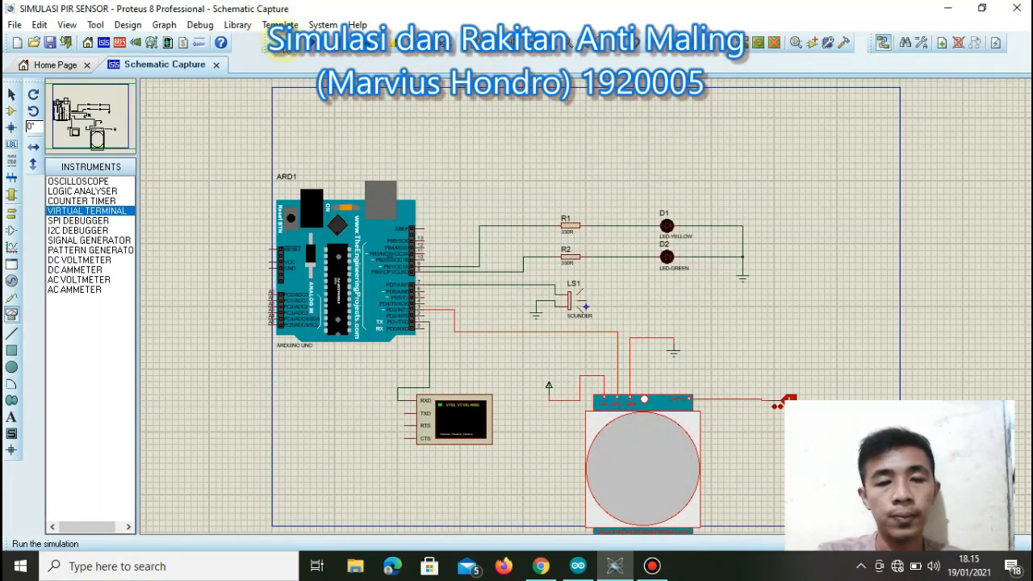
# Run the simulation, test the alarm by switching the PIR sensor's logic state to 0, and stop the simulation.
pyautogui.click(282, 40)
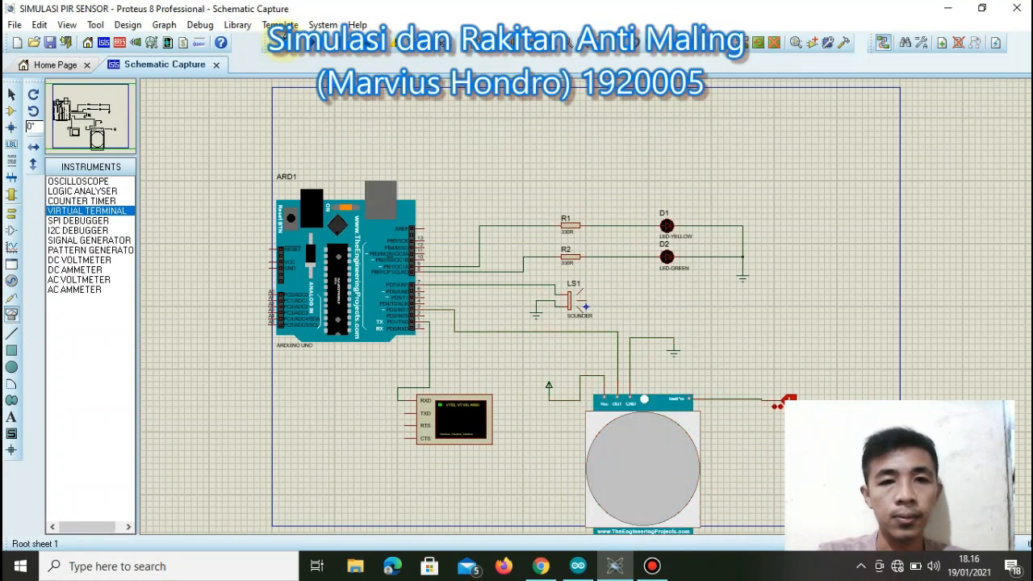
pyautogui.click(279, 42)
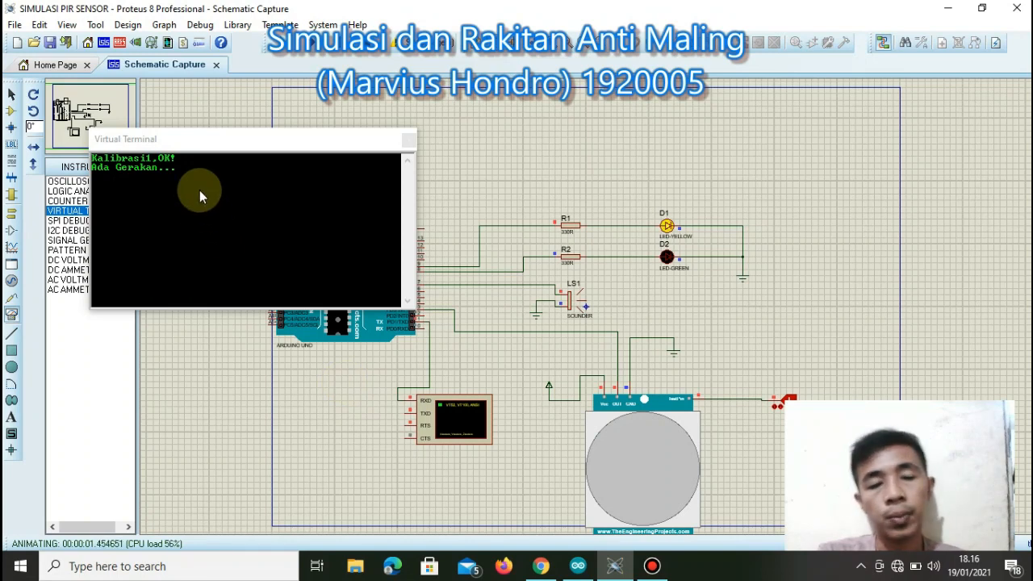
pyautogui.click(776, 407)
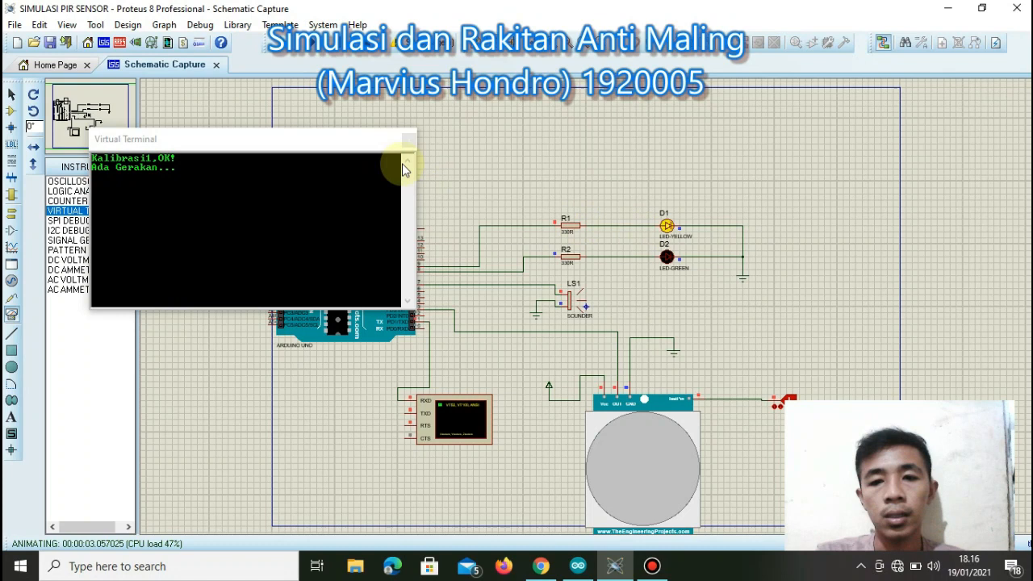
pyautogui.click(774, 406)
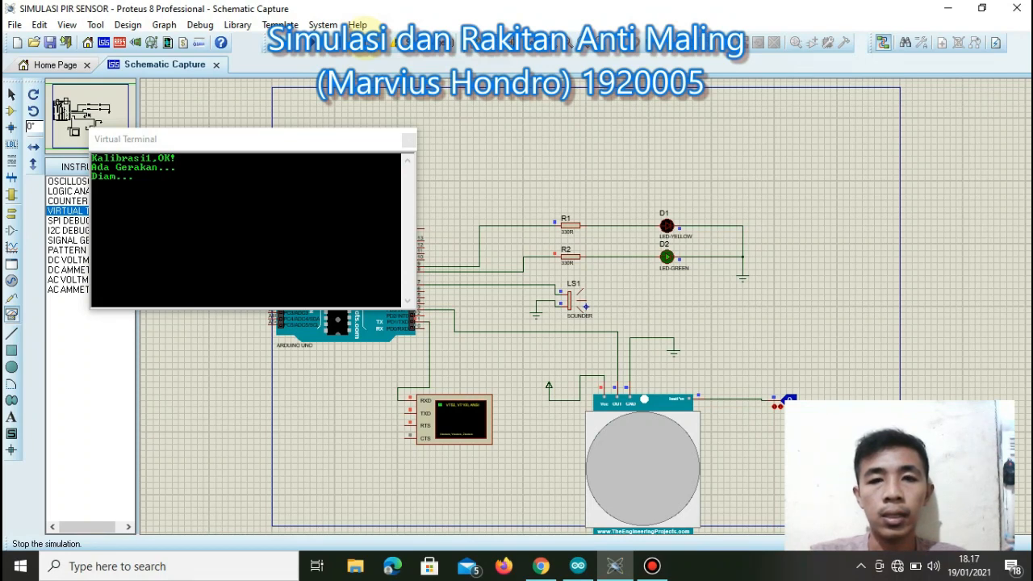
pyautogui.click(365, 37)
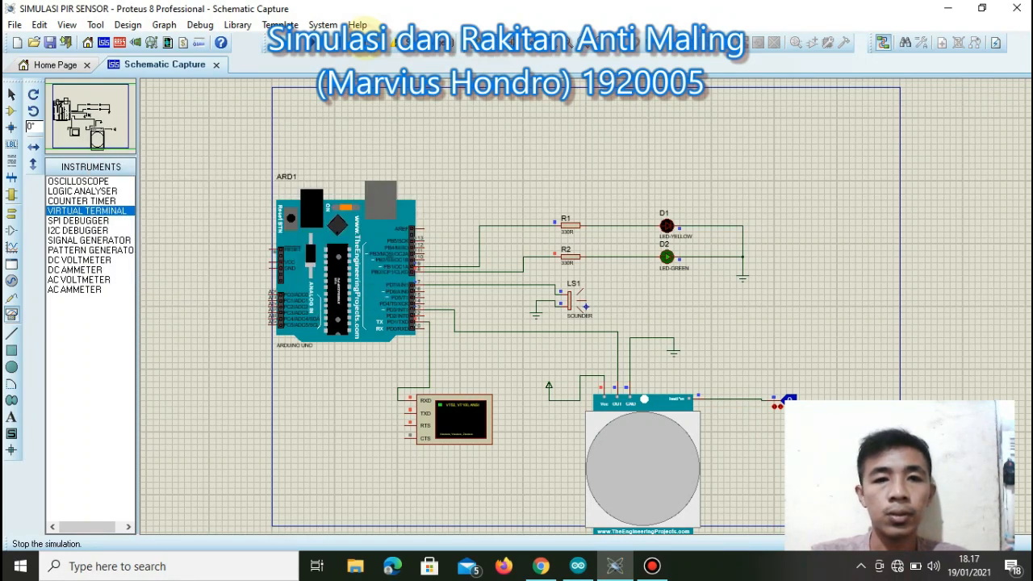